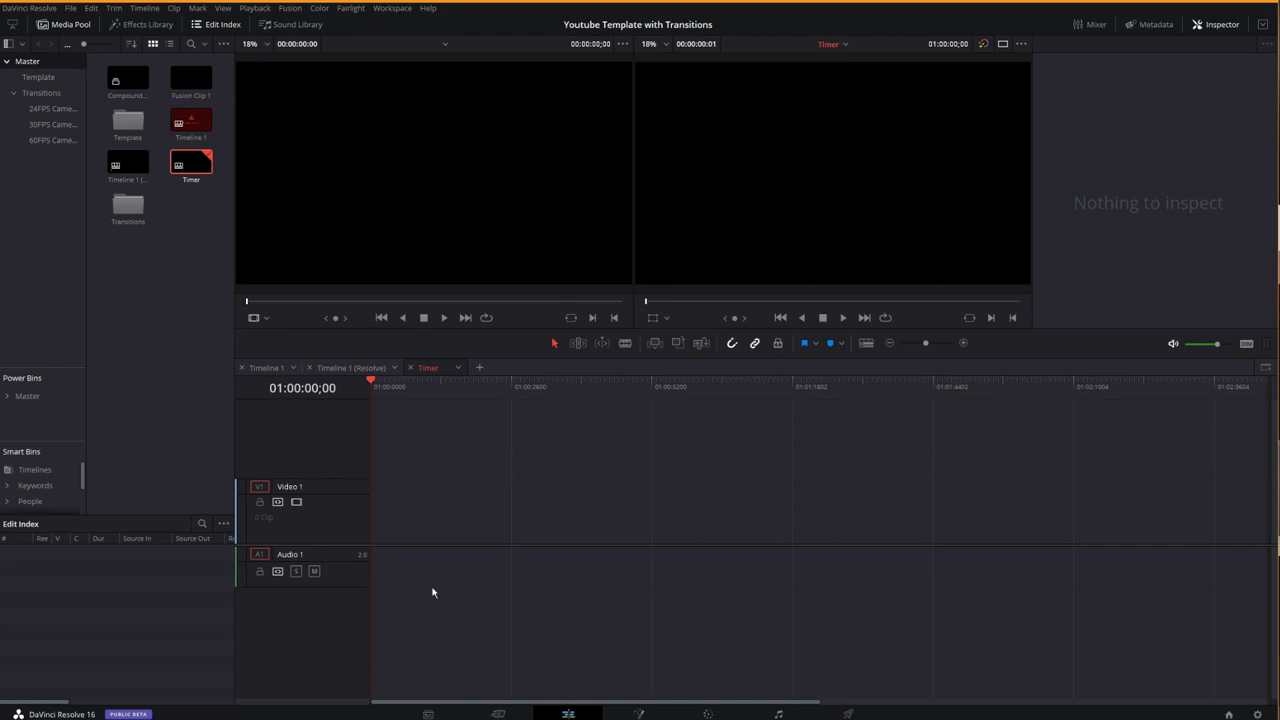
# - Add a Four Color Gradient generator at the start of Video 1
pyautogui.click(132, 23)
pyautogui.click(48, 125)
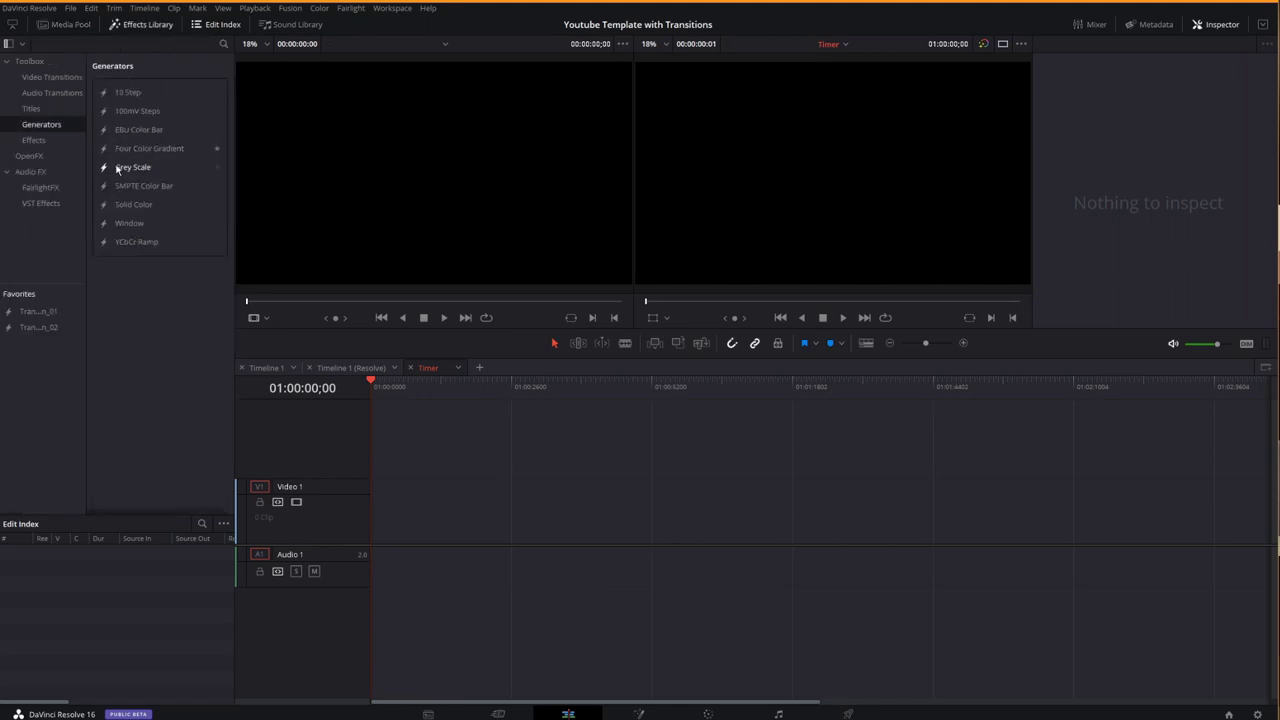
pyautogui.moveTo(145, 148); pyautogui.dragTo(437, 507)
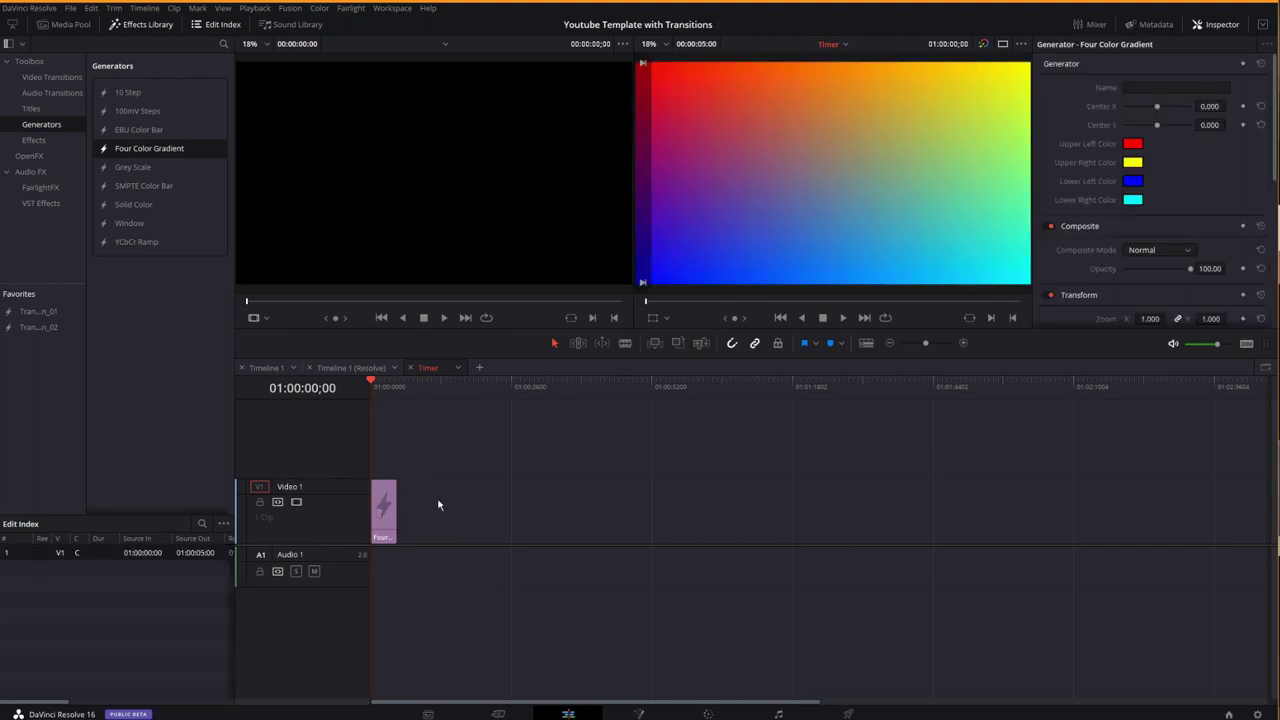
# - Recolour the gradient's upper right corner blue and its upper left corner light blue
pyautogui.click(1133, 163)
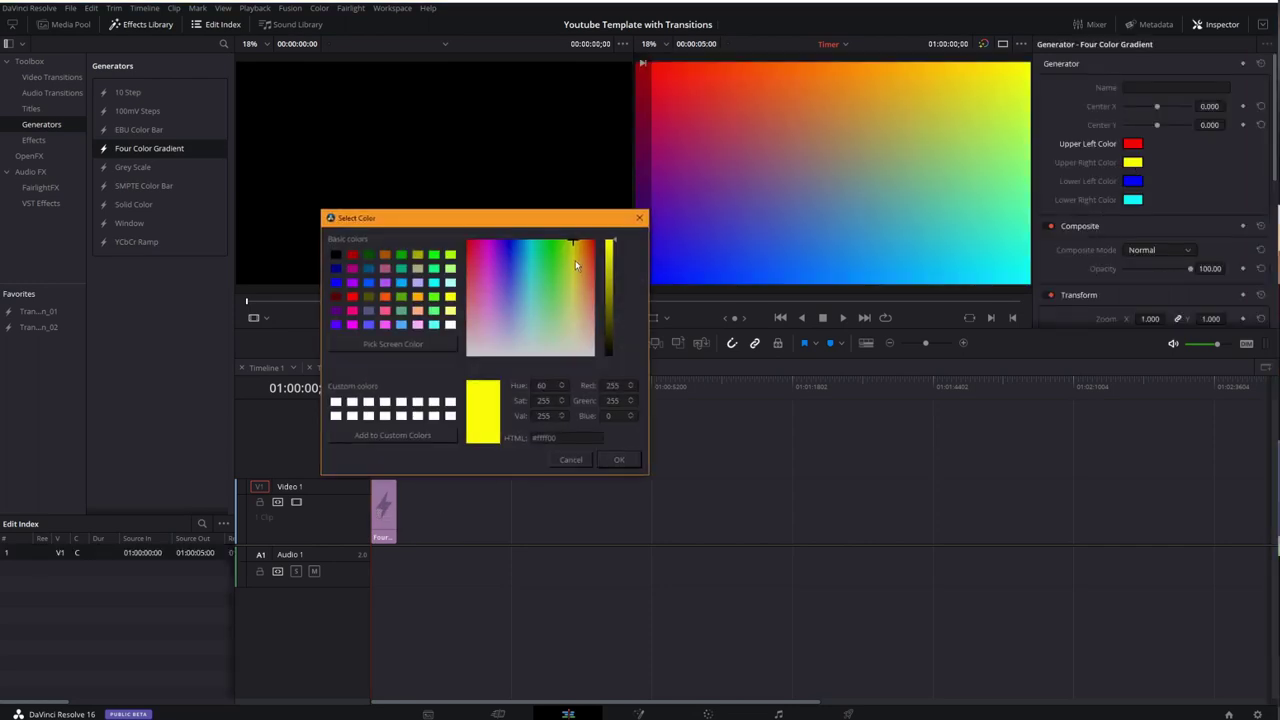
pyautogui.click(515, 242)
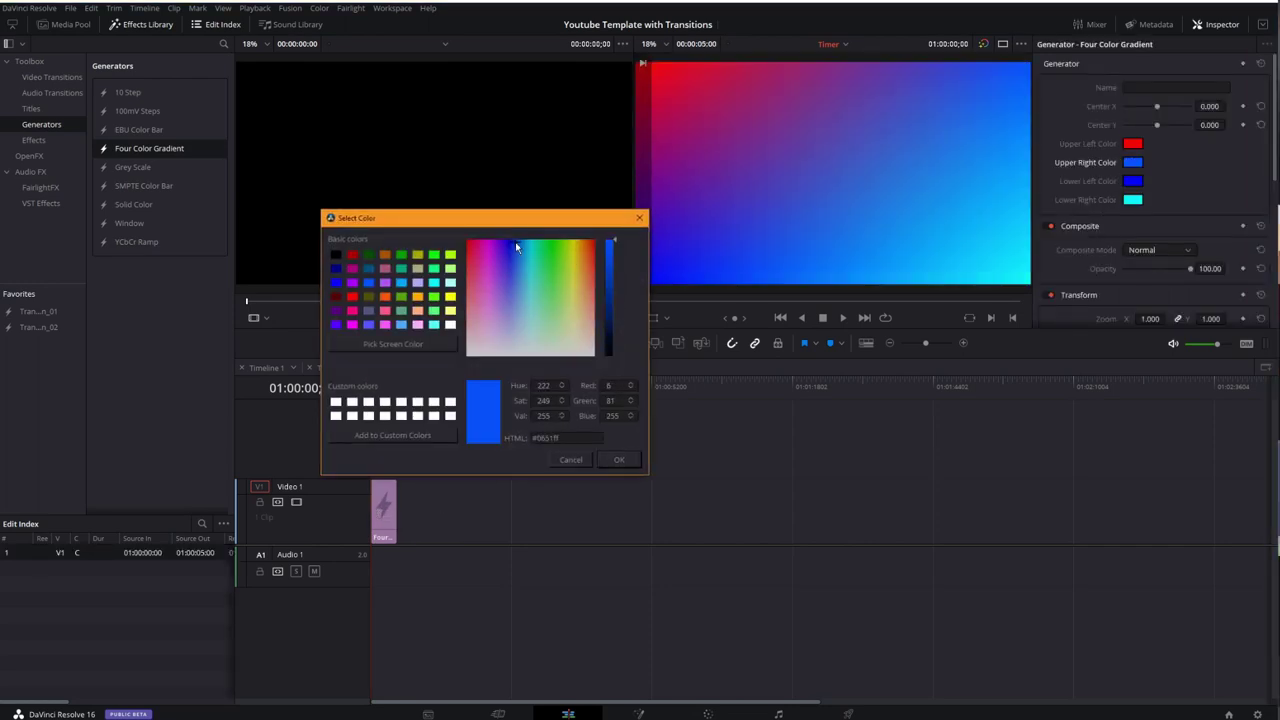
pyautogui.click(620, 460)
pyautogui.click(1130, 145)
pyautogui.click(511, 301)
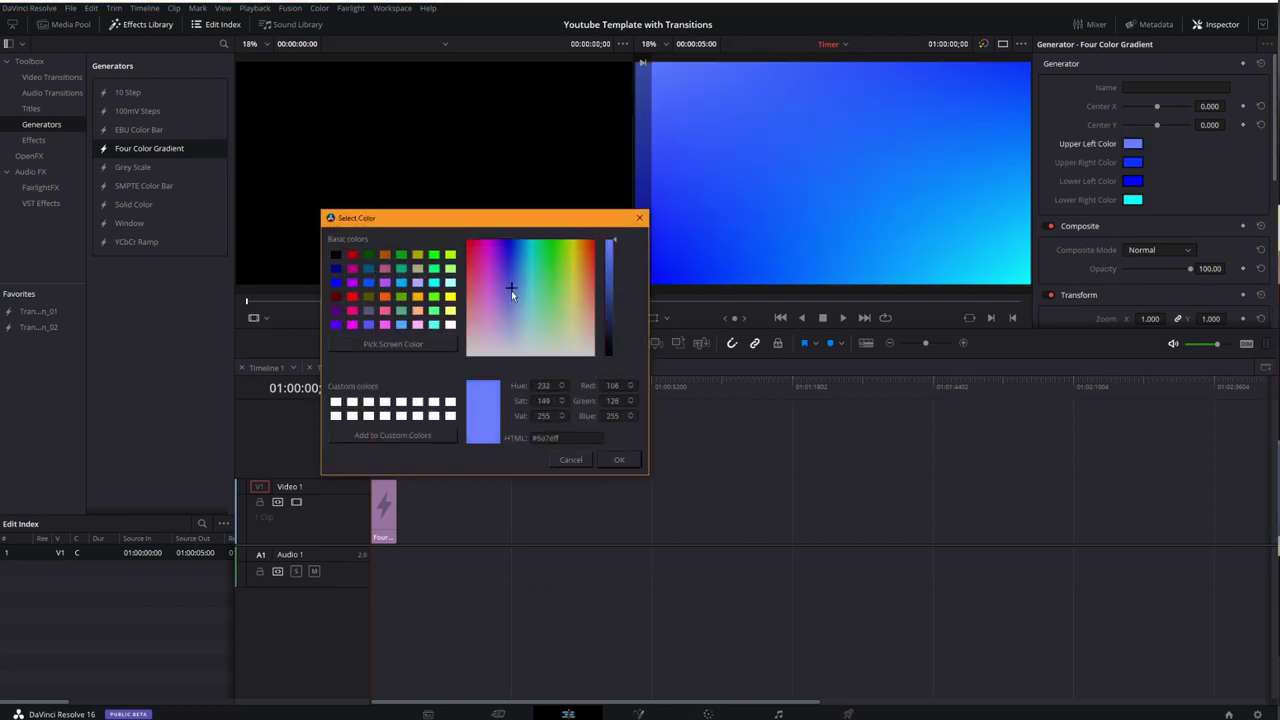
pyautogui.click(620, 460)
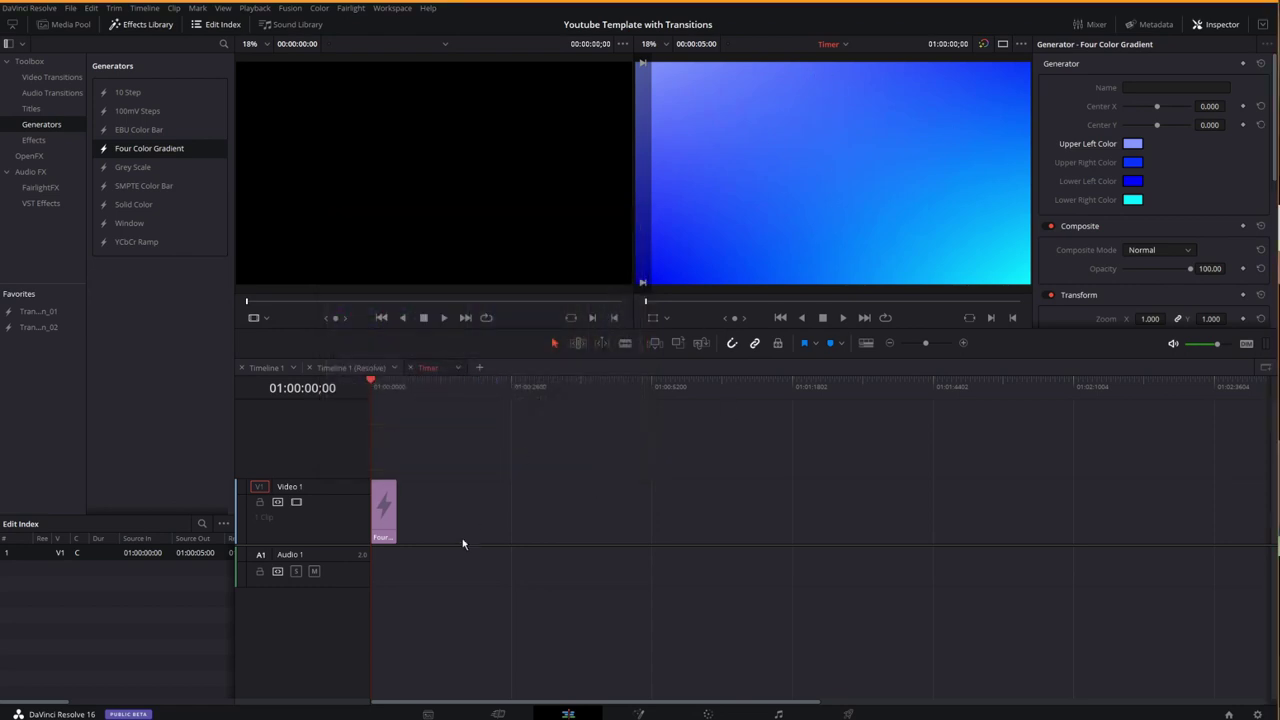
pyautogui.click(36, 110)
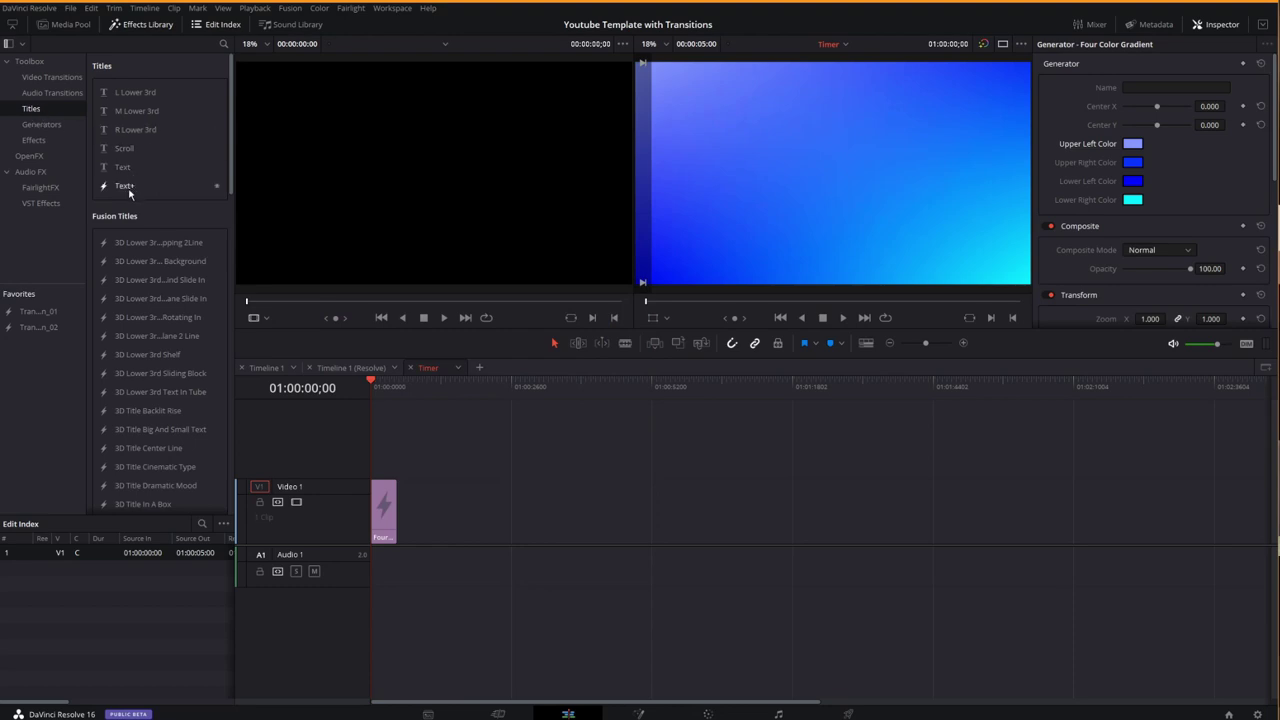
# - Place a Text+ title on Video 2 above the gradient and change its text to 'Hi'
pyautogui.moveTo(127, 189); pyautogui.dragTo(382, 460)
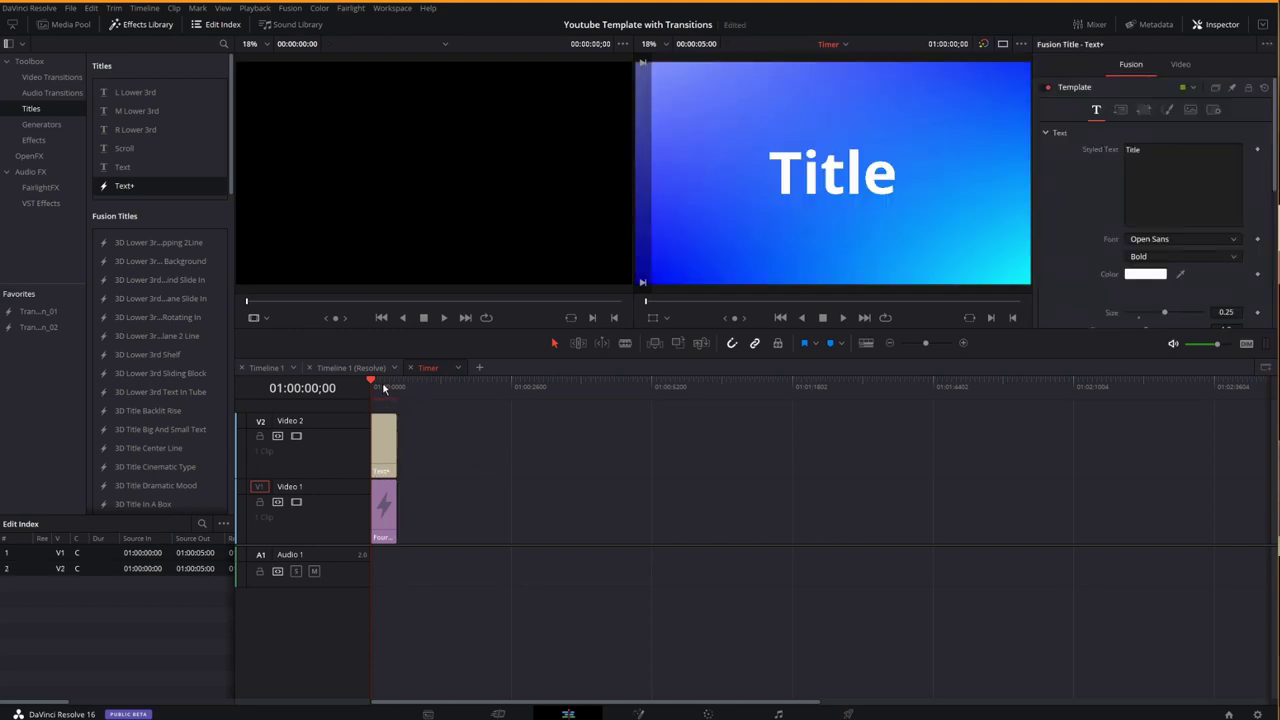
pyautogui.click(384, 388)
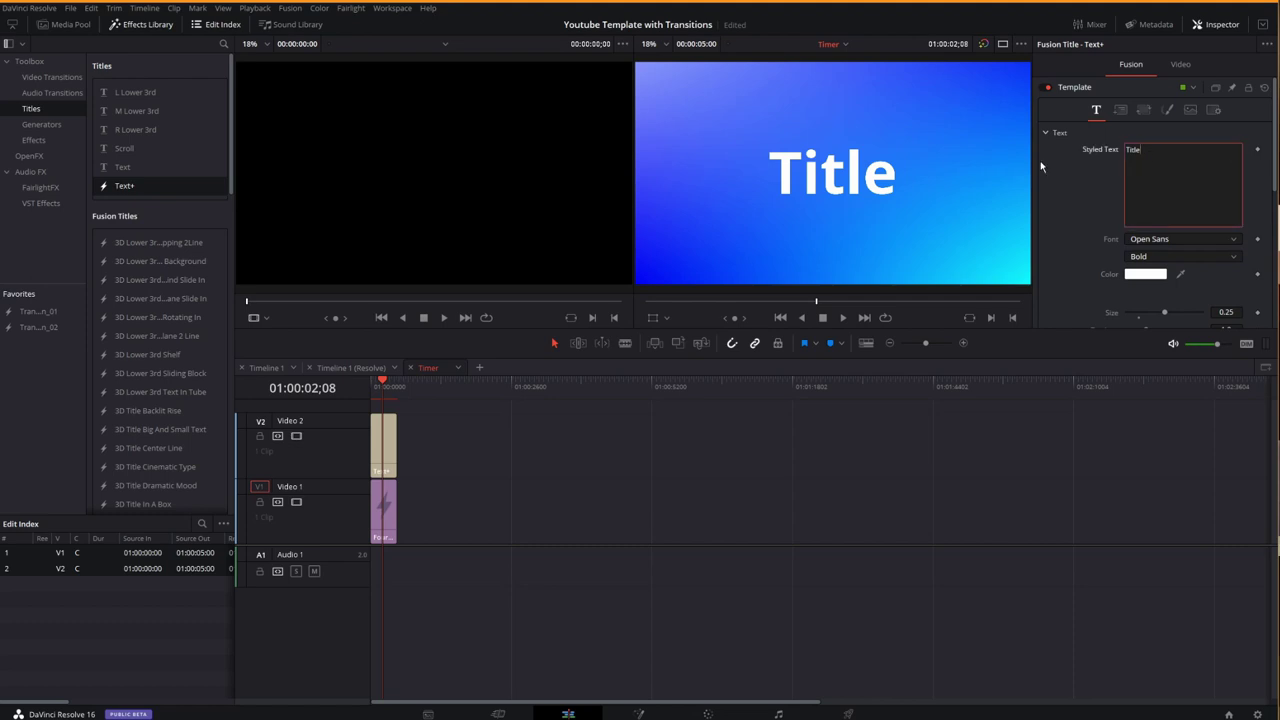
pyautogui.press('BackSpace')
pyautogui.press('BackSpace')
pyautogui.press('BackSpace')
pyautogui.press('BackSpace')
pyautogui.press('BackSpace')
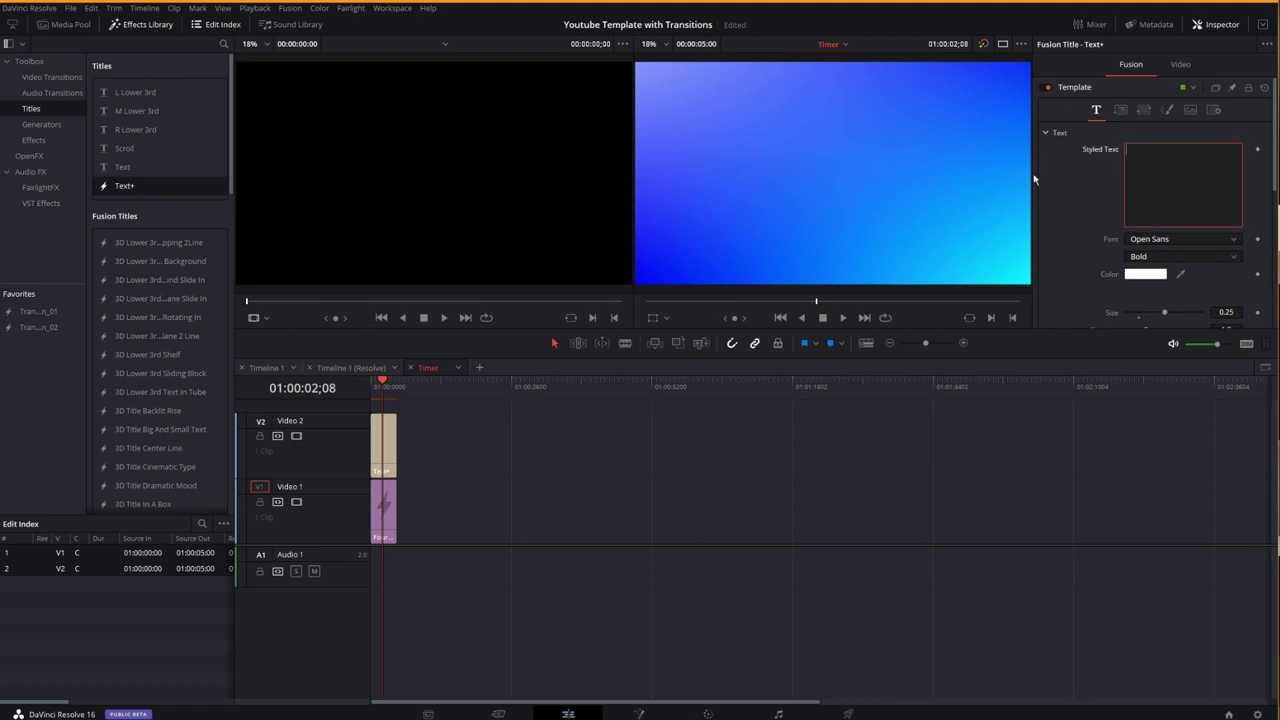
pyautogui.write('Hi')
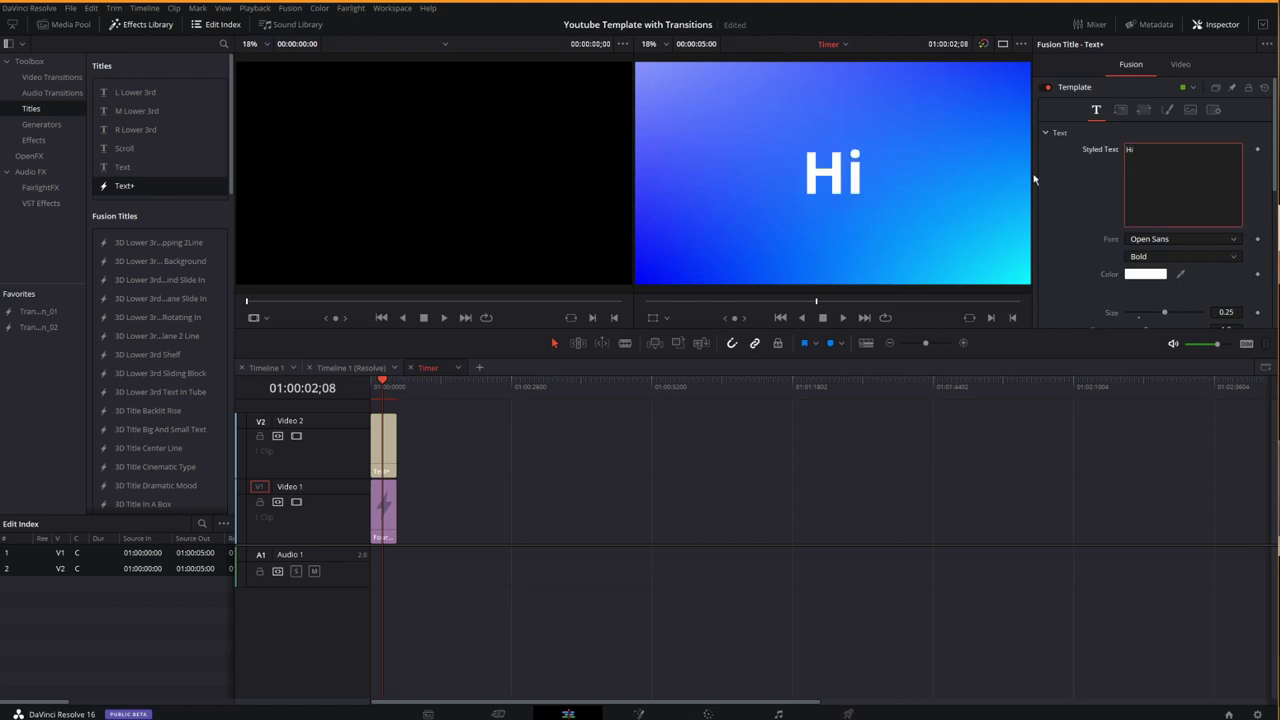
pyautogui.click(1093, 177)
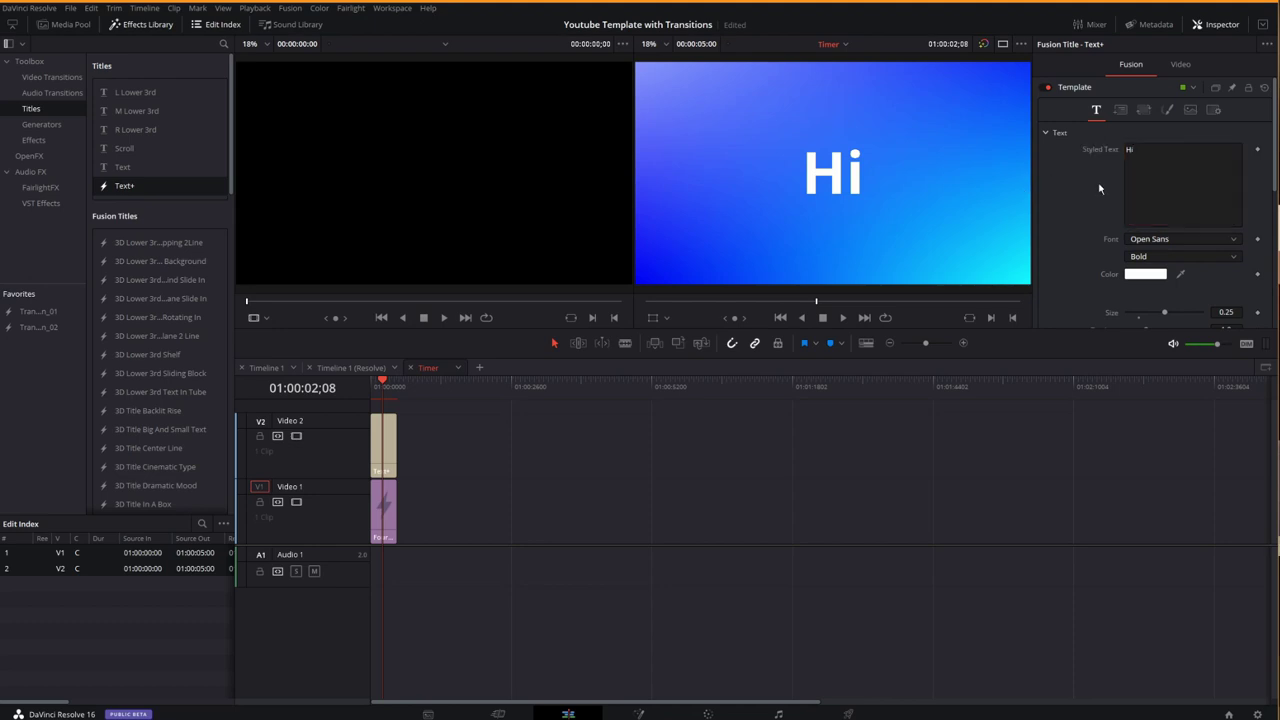
pyautogui.rightClick(1147, 160)
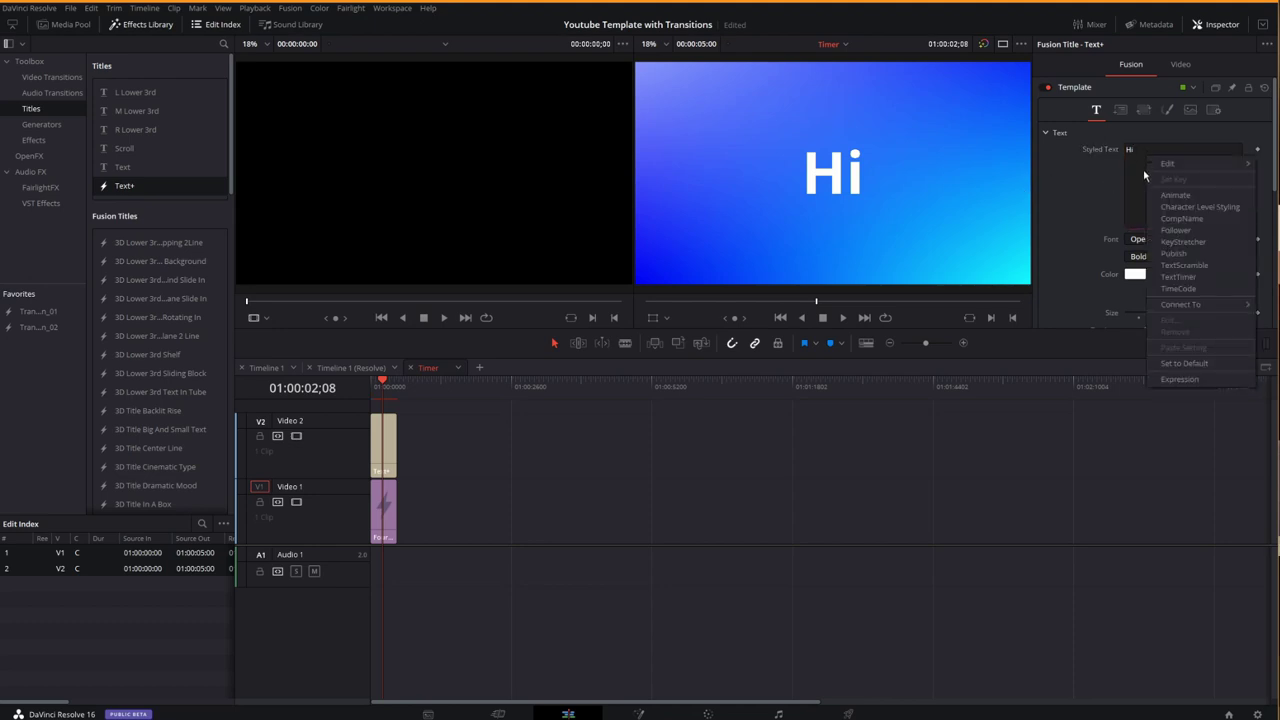
# - Drive the title's Styled Text with a TextTimer modifier so it shows 00:01:00
pyautogui.click(1177, 278)
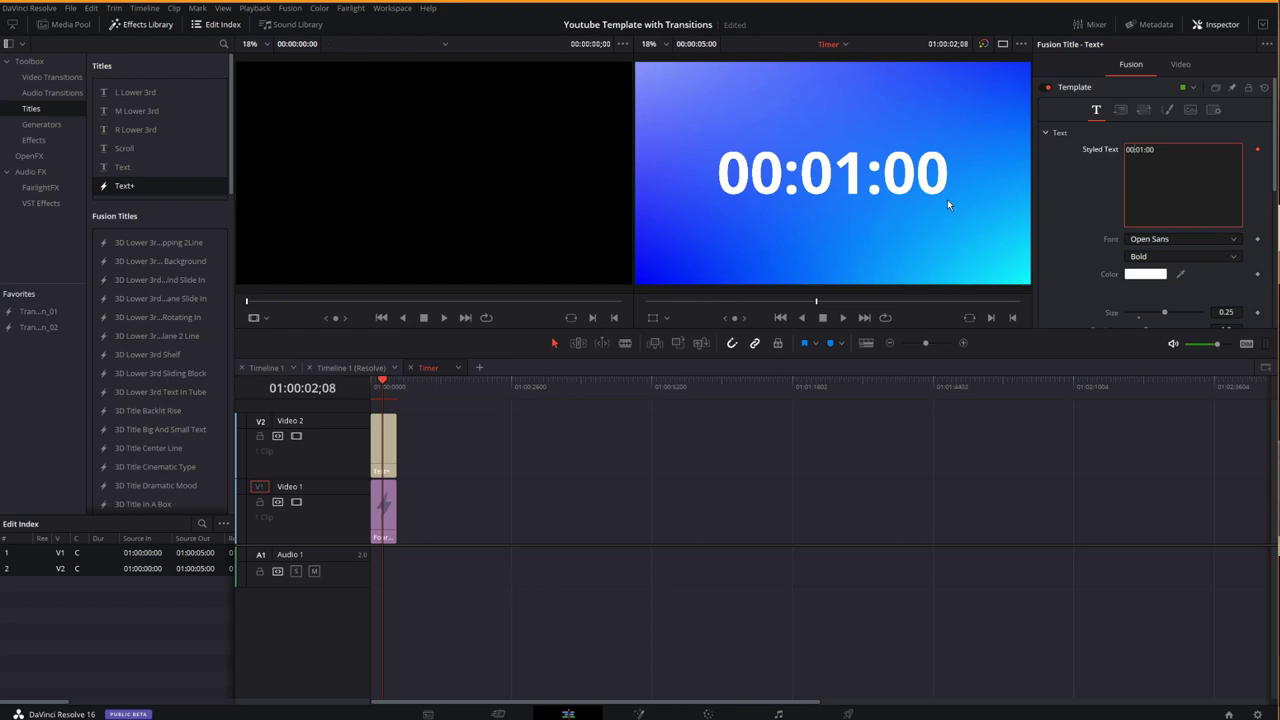
pyautogui.click(1064, 214)
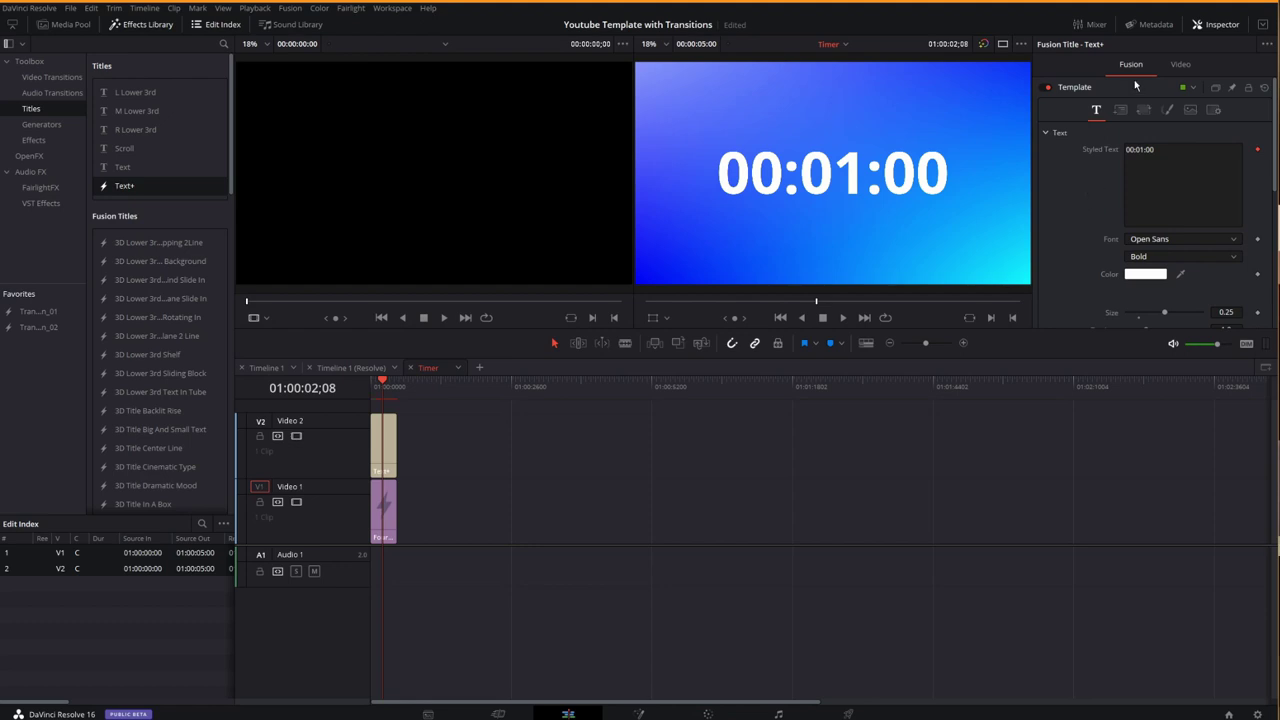
pyautogui.rightClick(1176, 163)
pyautogui.click(903, 296)
pyautogui.rightClick(1139, 164)
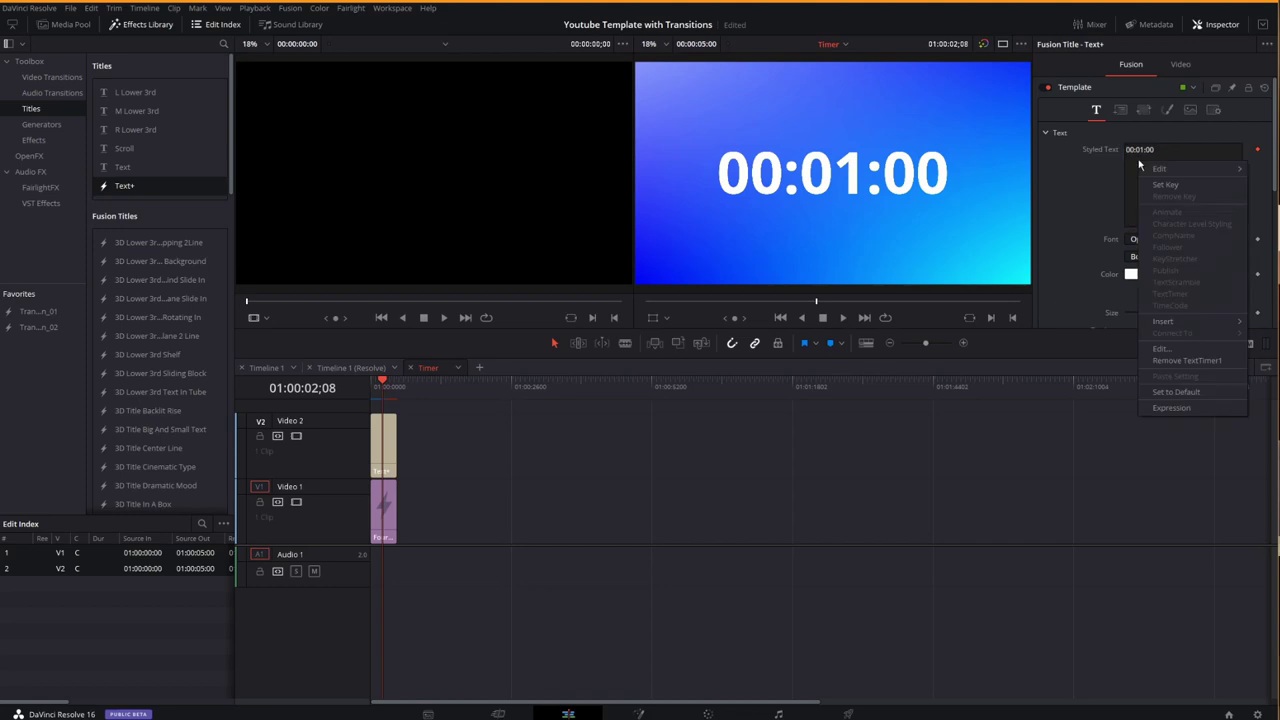
pyautogui.moveTo(1164, 165)
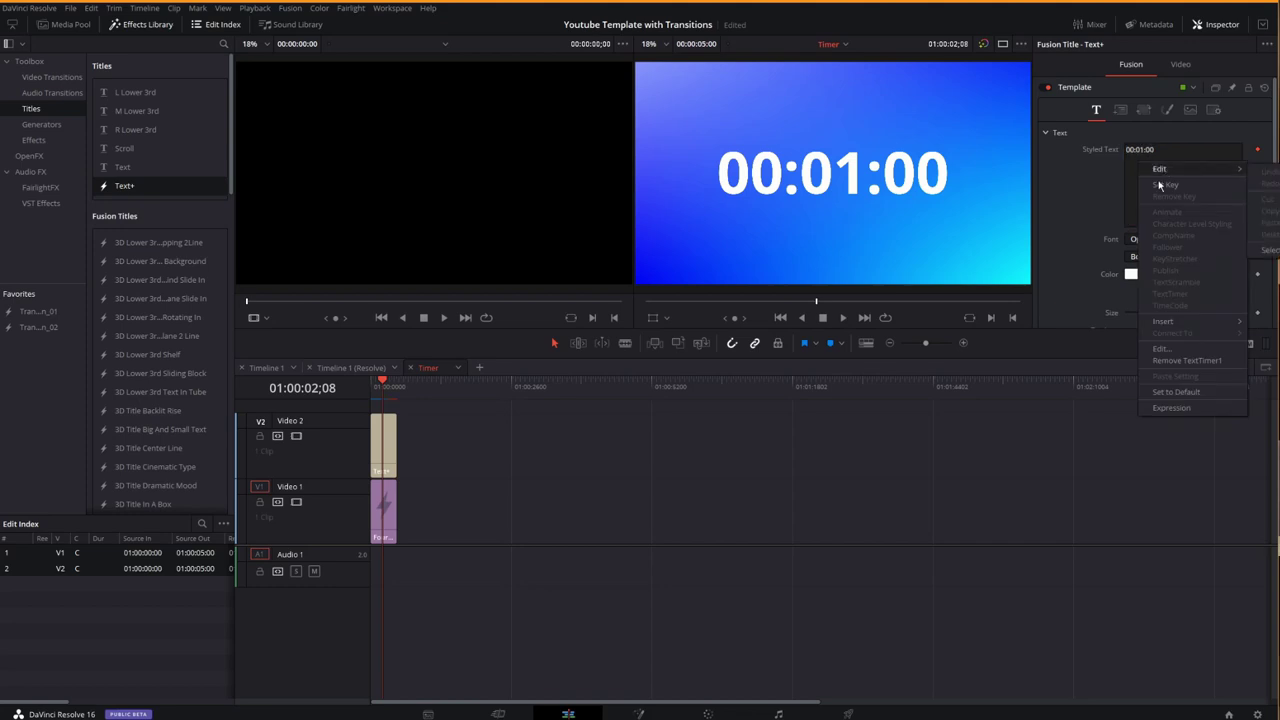
pyautogui.click(1188, 393)
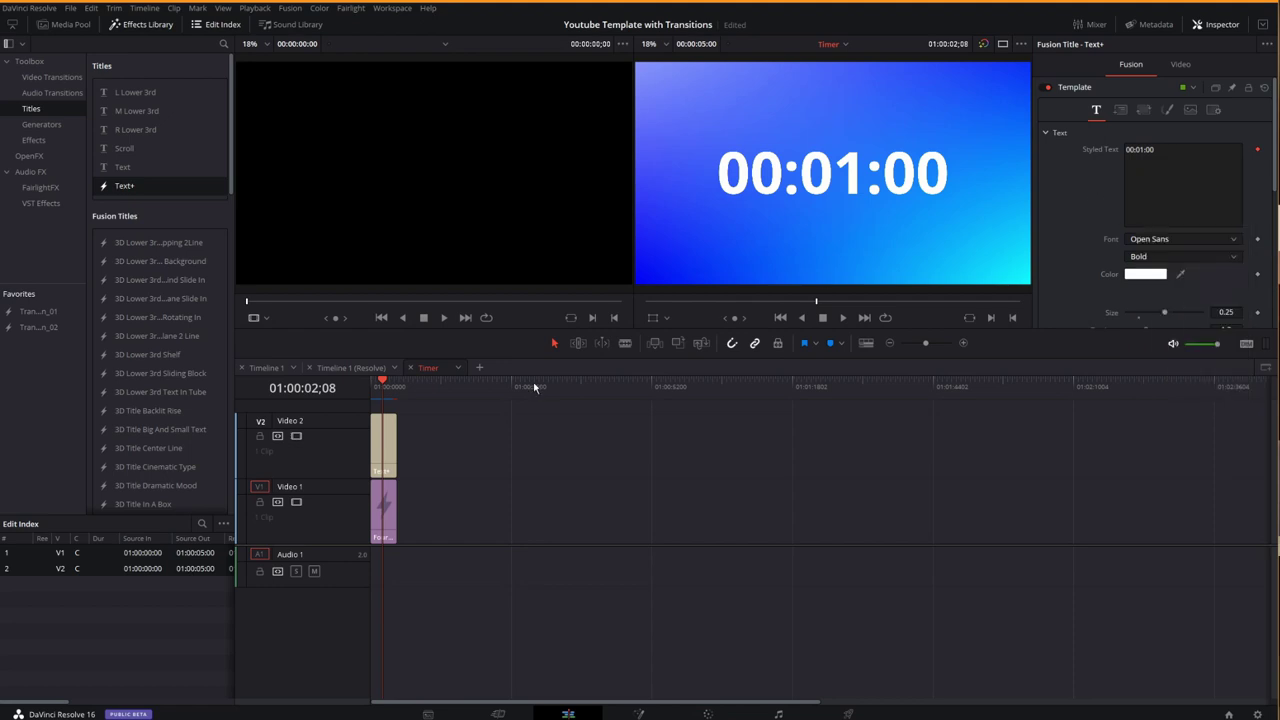
pyautogui.click(639, 713)
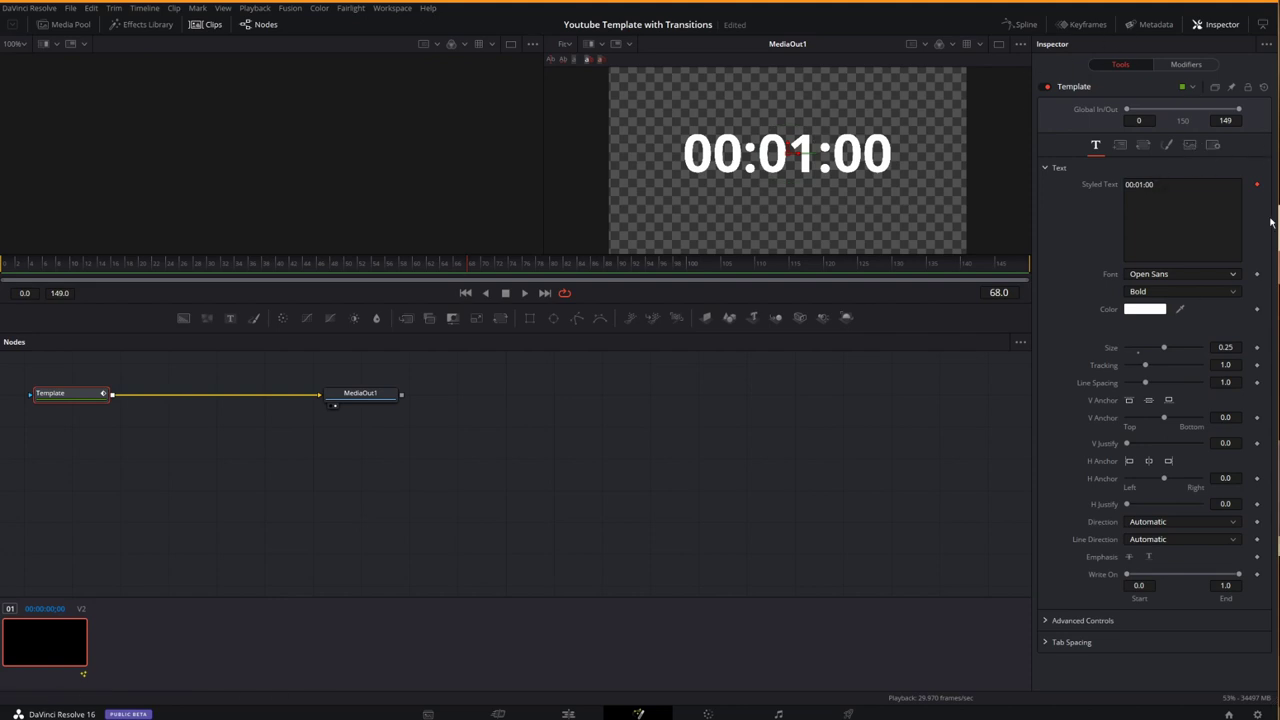
pyautogui.rightClick(1112, 196)
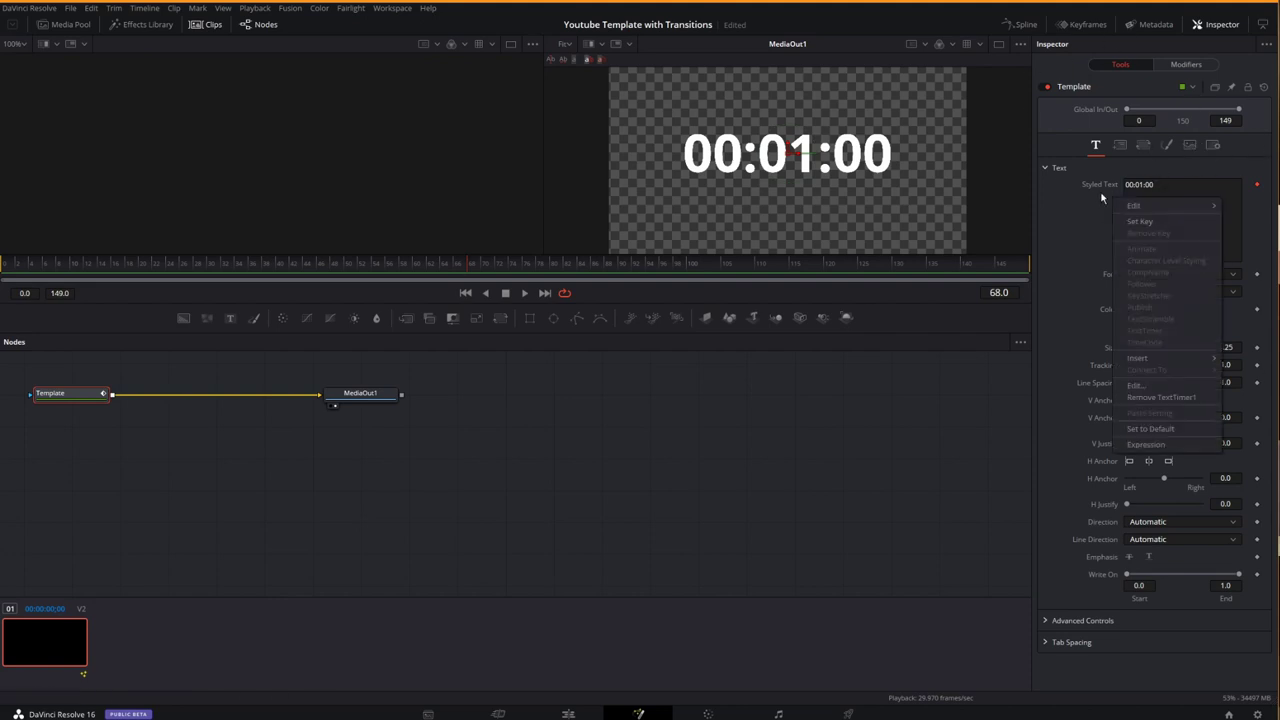
pyautogui.click(1091, 196)
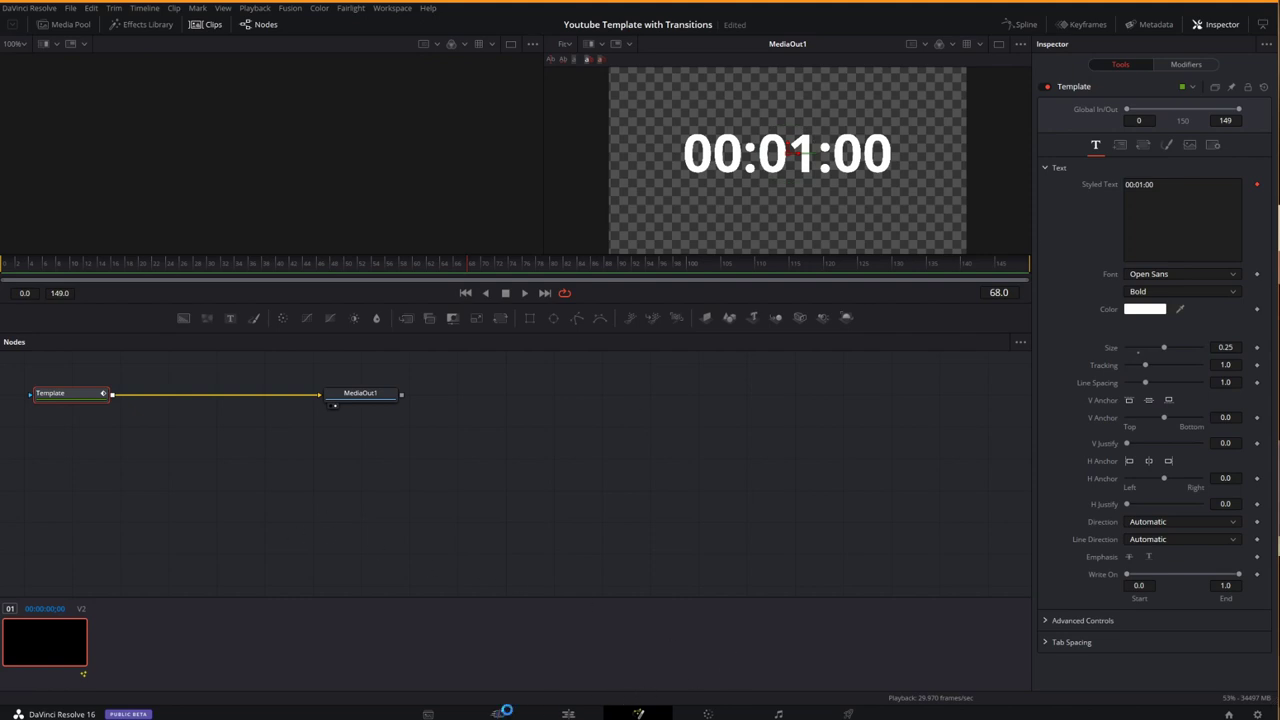
pyautogui.click(566, 713)
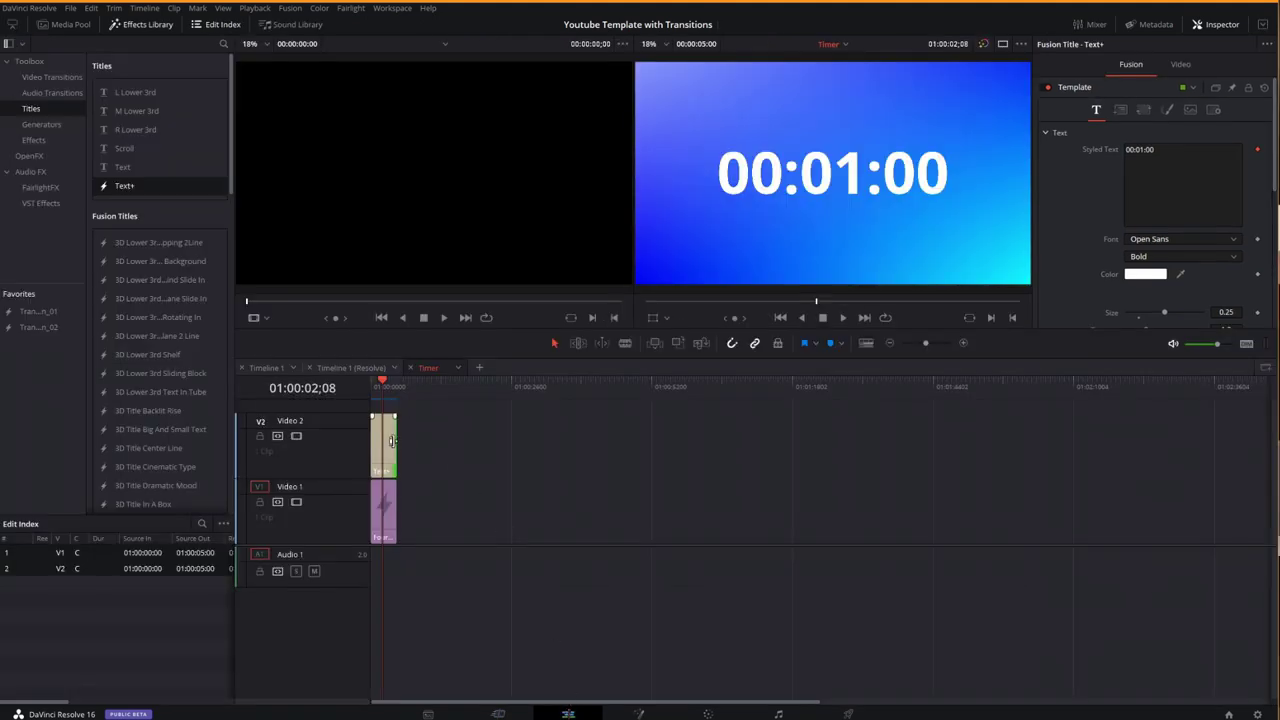
# - Delete the Video 2 title, make the gradient Compound Clip 2, then convert it to a Fusion clip
pyautogui.moveTo(390, 440); pyautogui.dragTo(200, 524)
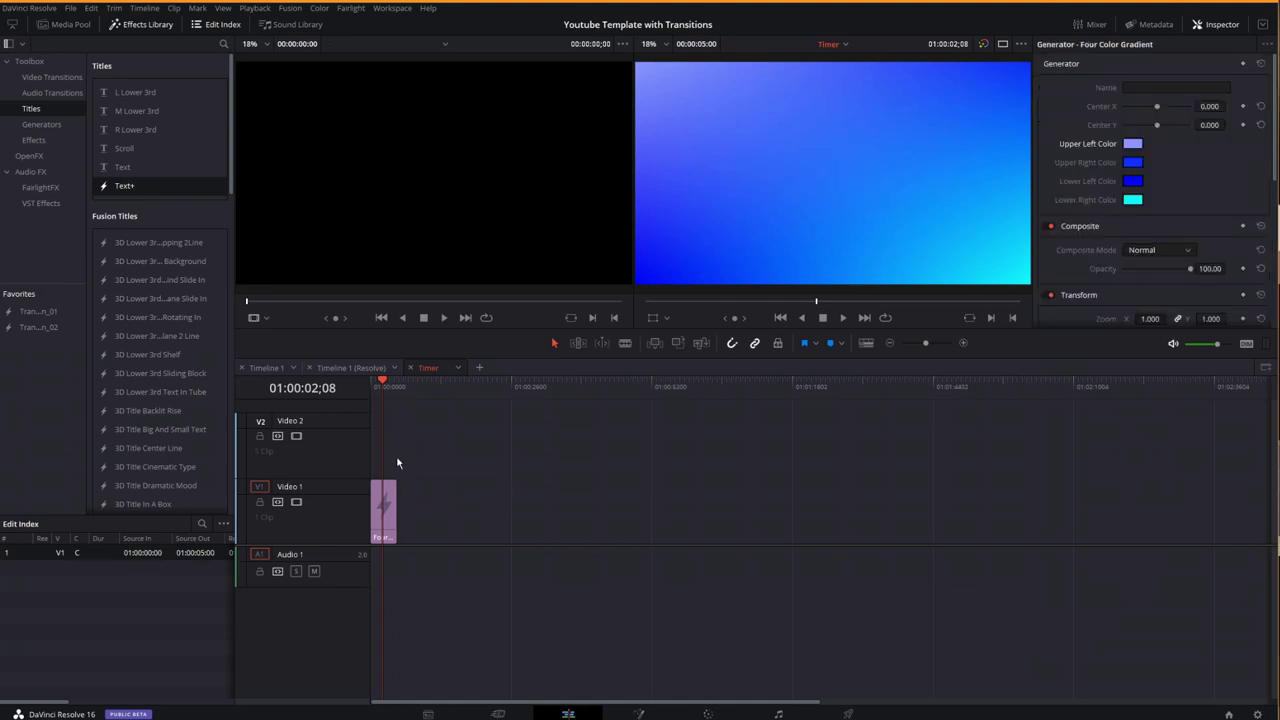
pyautogui.rightClick(386, 514)
pyautogui.click(438, 523)
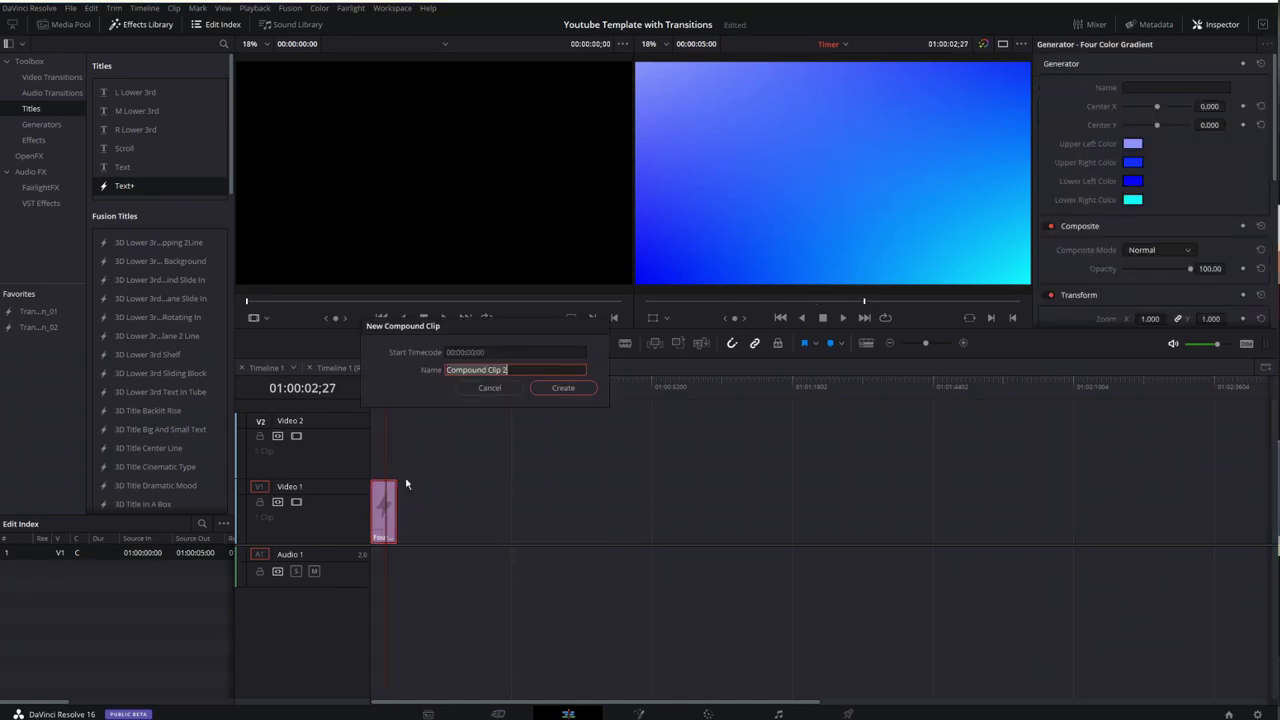
pyautogui.click(563, 388)
pyautogui.rightClick(386, 508)
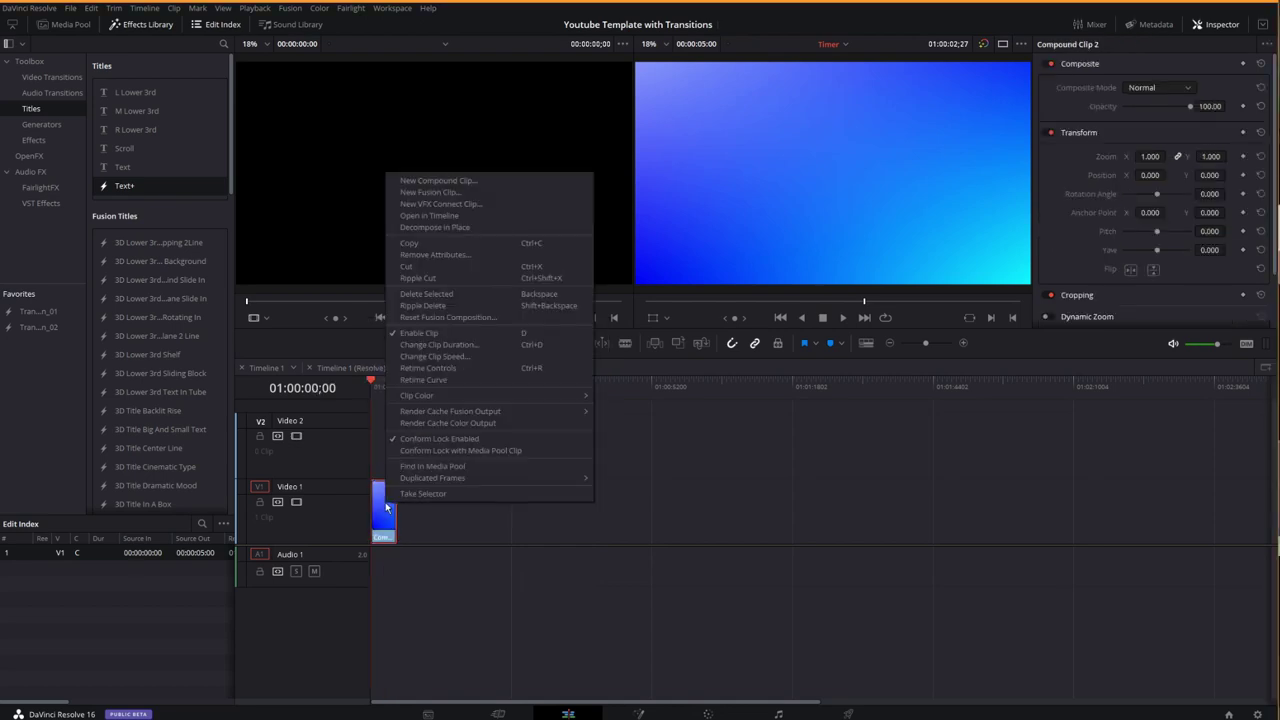
pyautogui.click(471, 193)
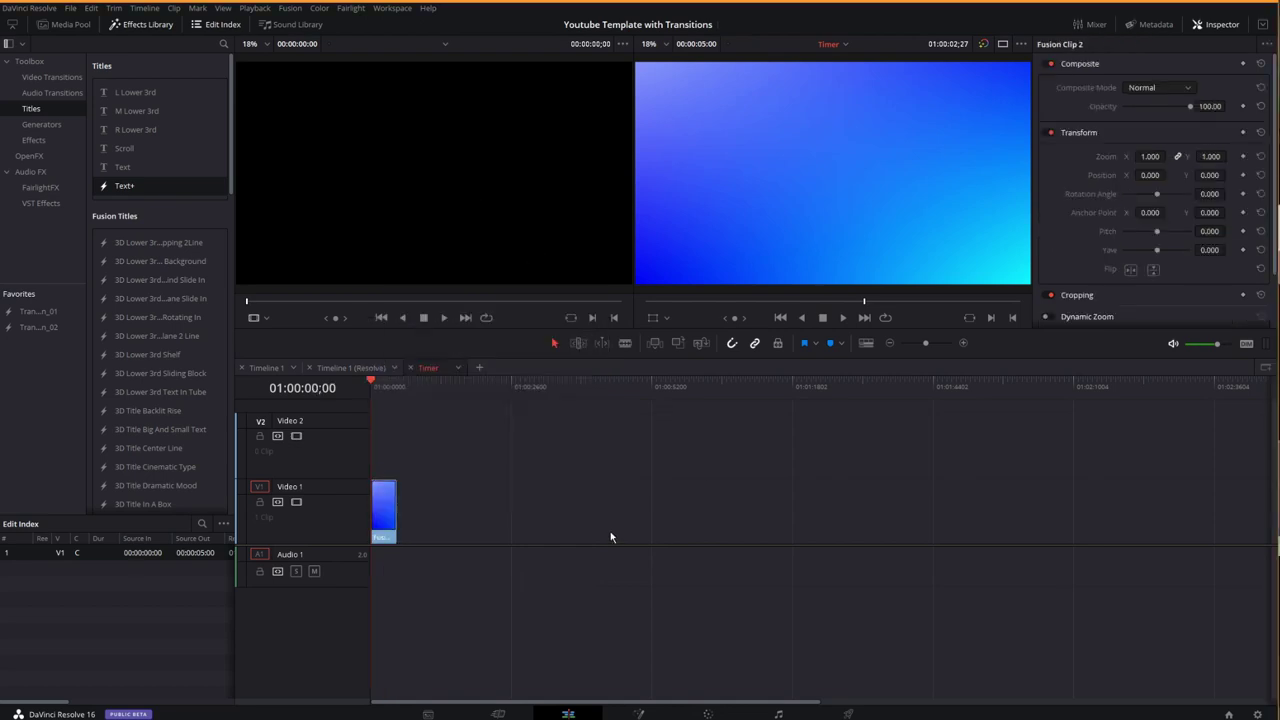
# - Rearrange MediaIn1 and MediaOut1 in the node graph and view MediaIn1 in the left viewer
pyautogui.click(638, 714)
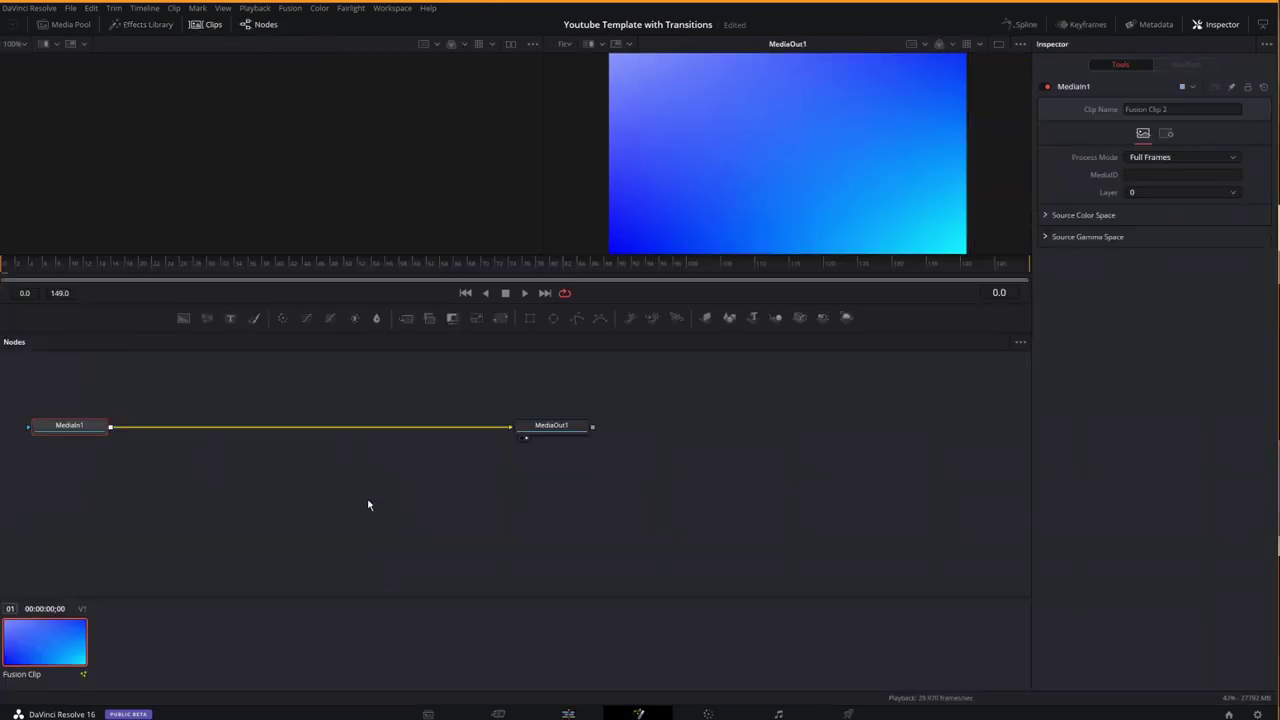
pyautogui.moveTo(114, 440); pyautogui.dragTo(271, 470)
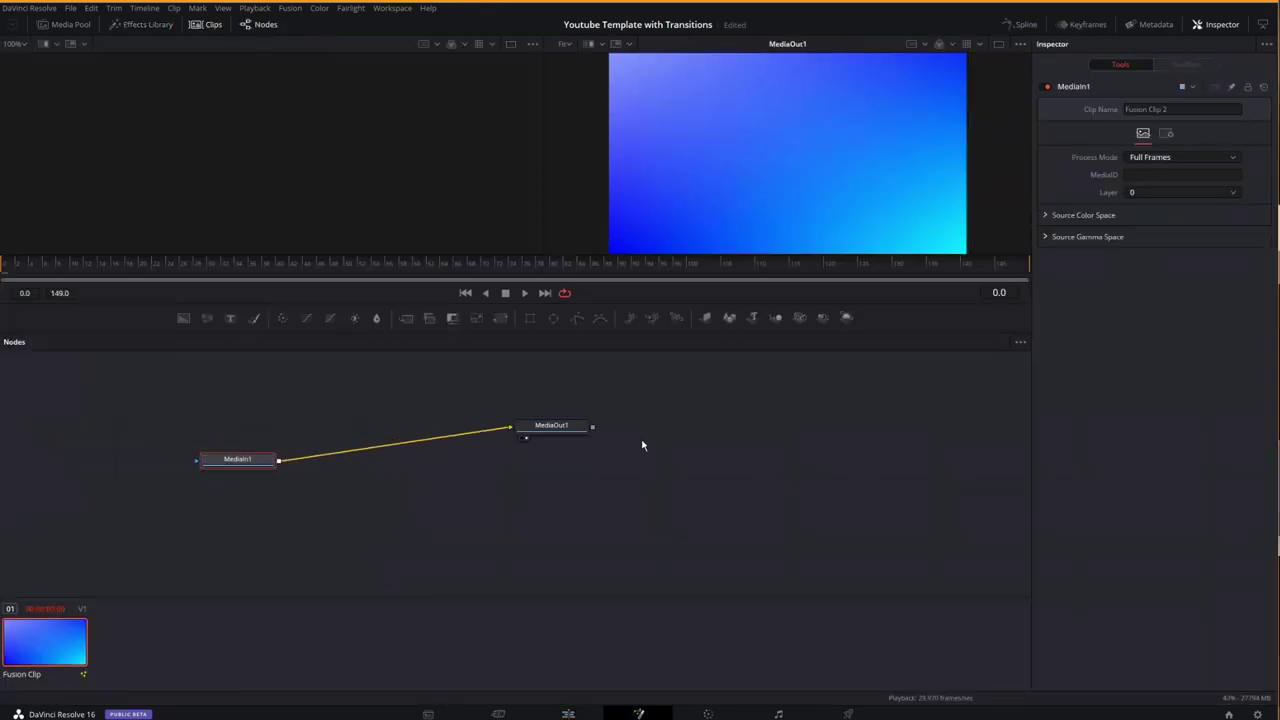
pyautogui.moveTo(598, 429); pyautogui.dragTo(696, 458)
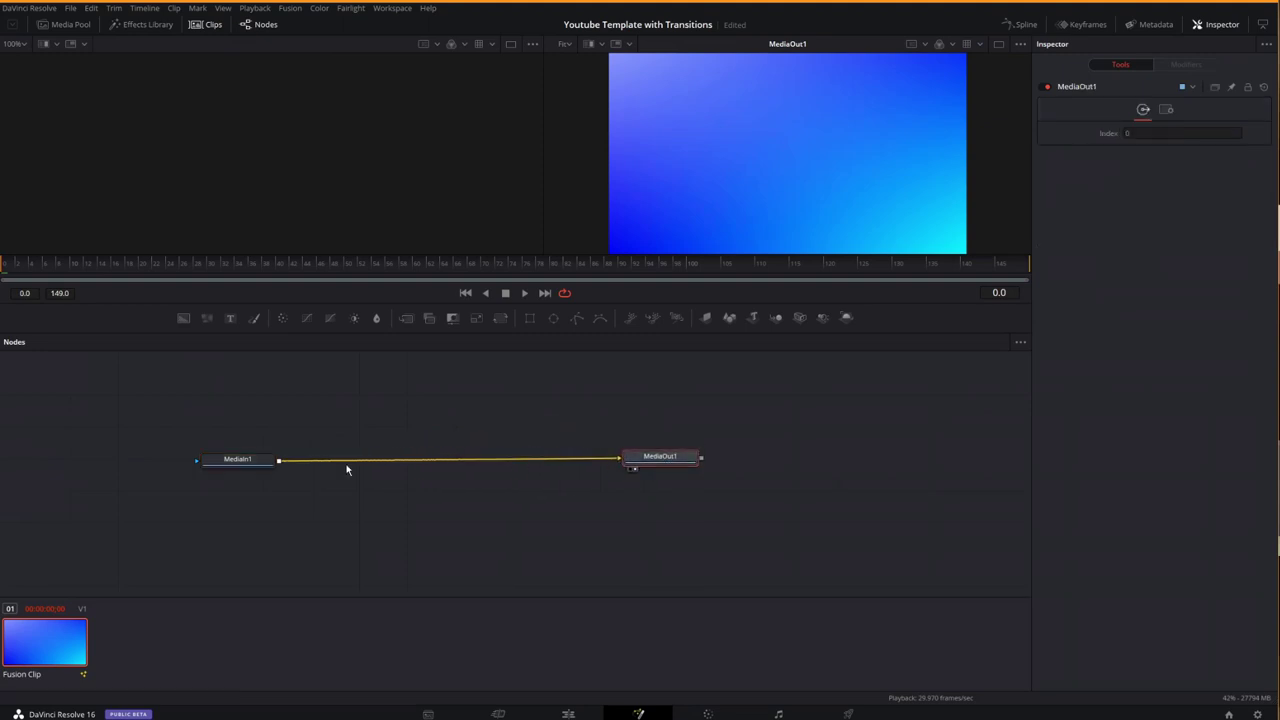
pyautogui.click(205, 465)
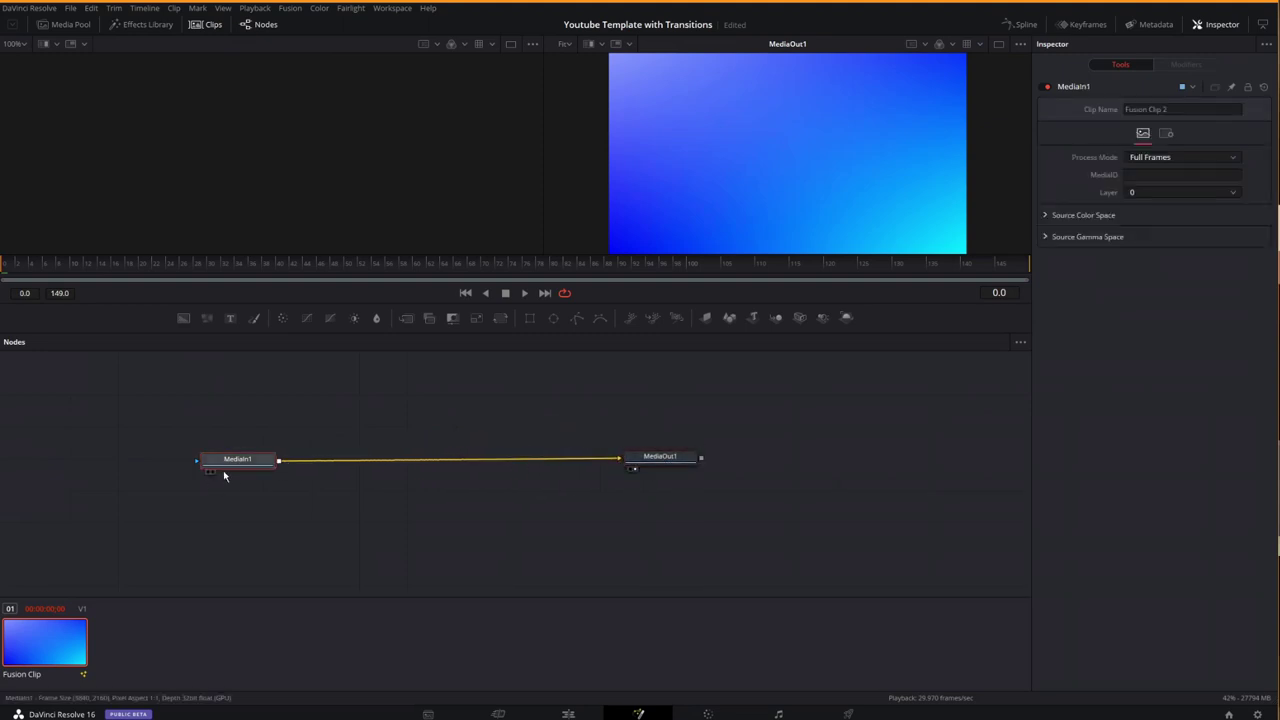
pyautogui.press('1')
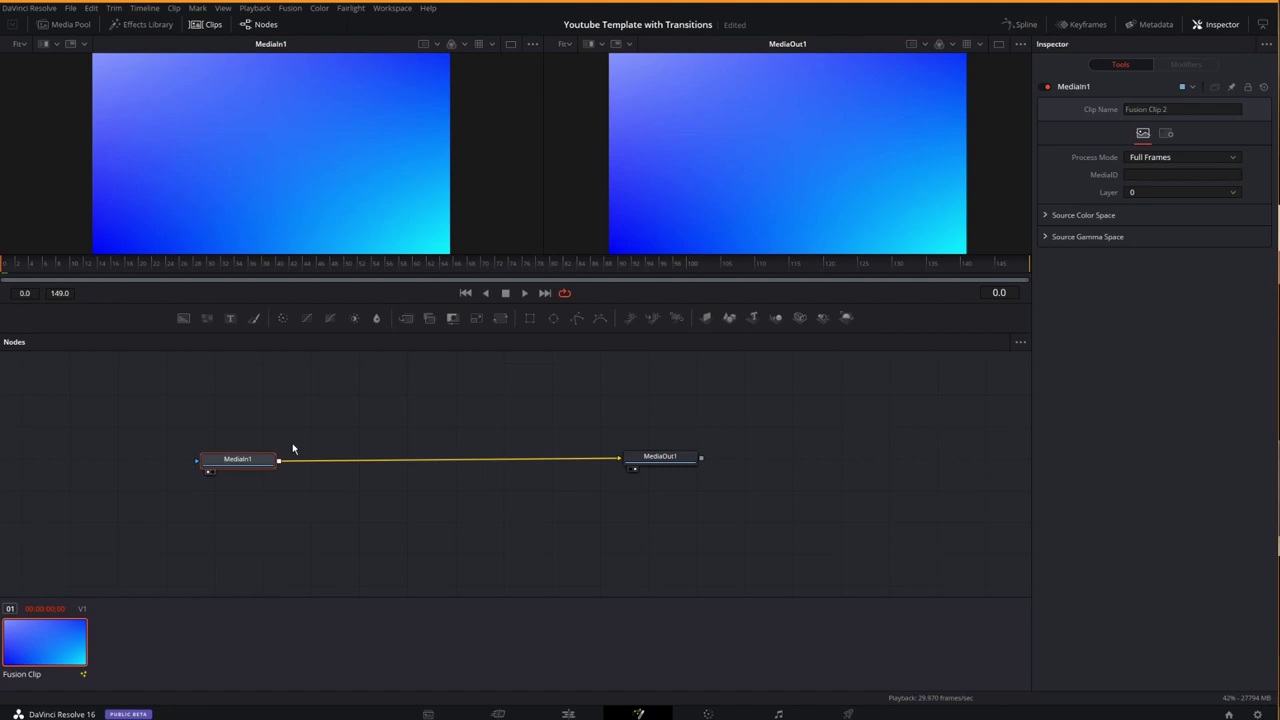
# - Spread MediaIn1 and MediaOut1 further apart and select MediaIn1 to show its properties
pyautogui.moveTo(676, 465); pyautogui.dragTo(831, 466)
pyautogui.moveTo(270, 462); pyautogui.dragTo(127, 463)
pyautogui.click(816, 458)
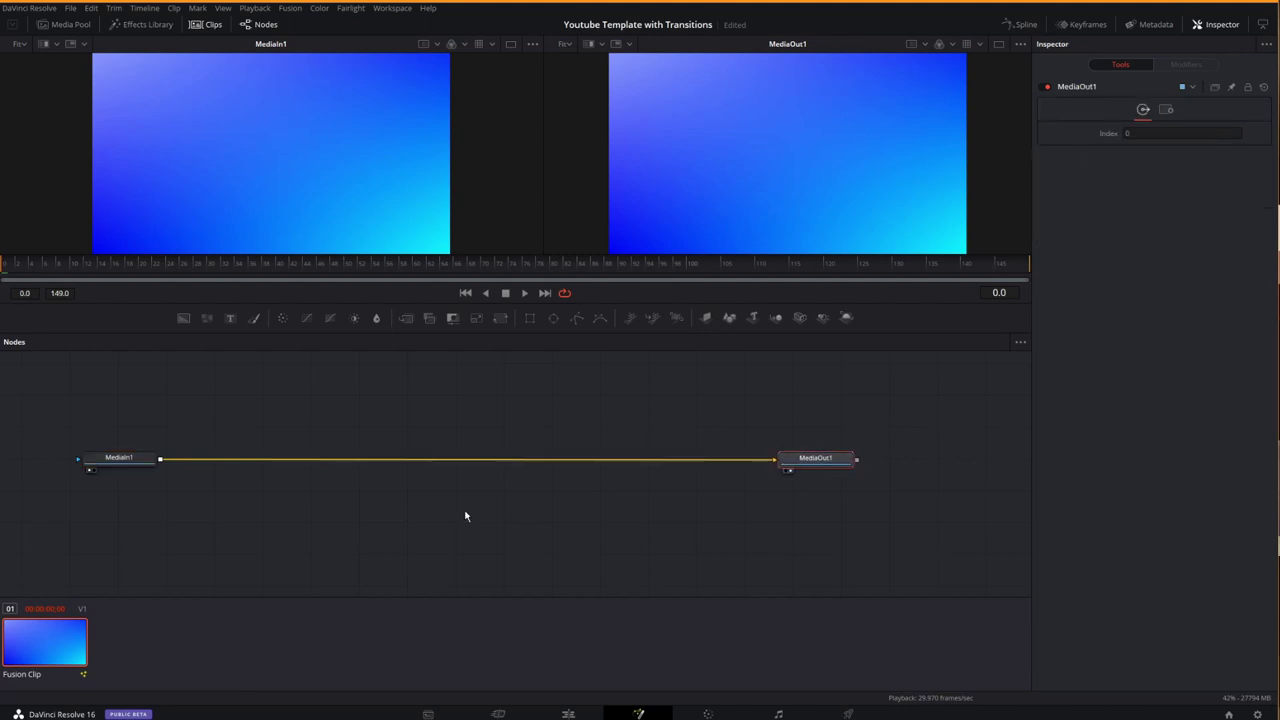
pyautogui.click(140, 463)
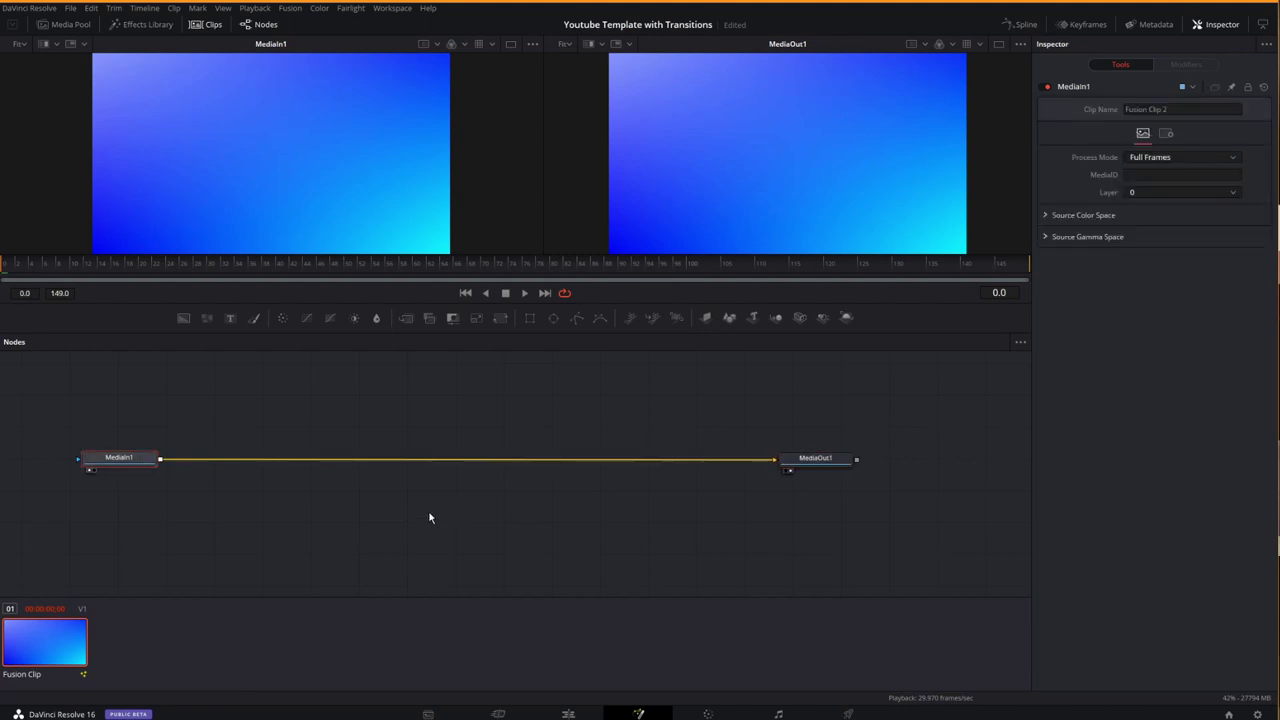
pyautogui.moveTo(125, 460)
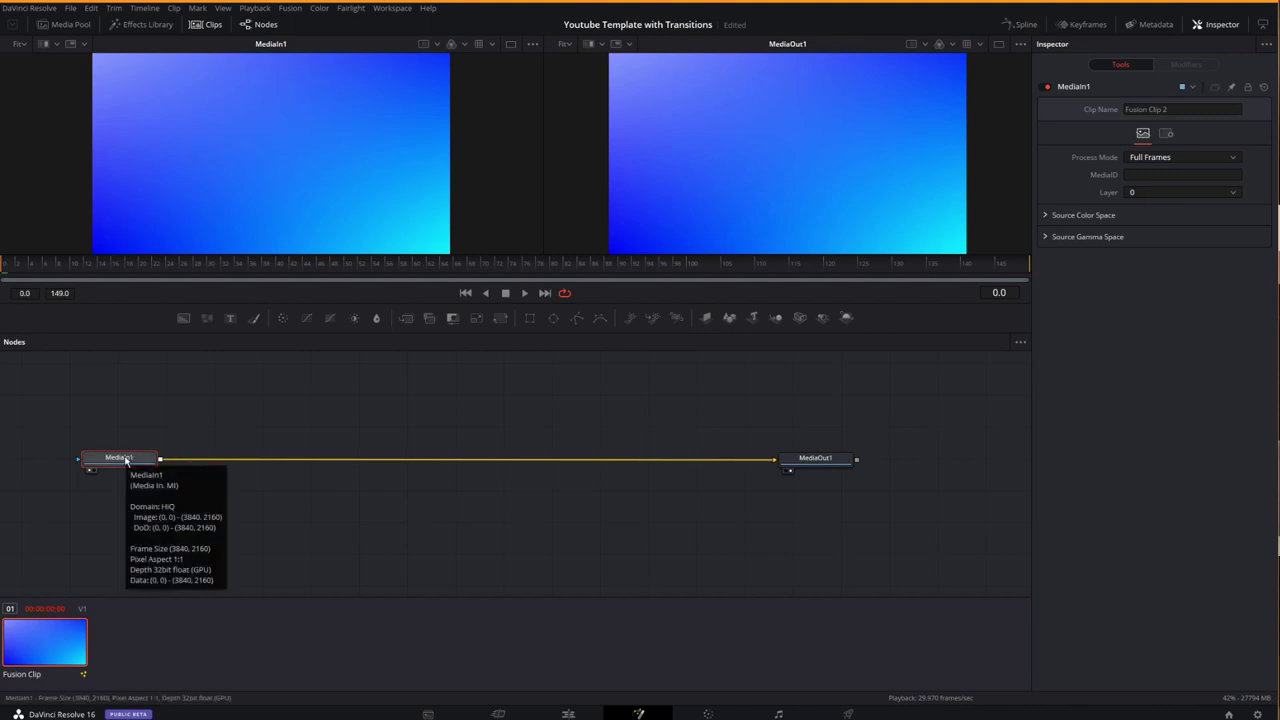
pyautogui.hotkey('shift', 'space')
# - Add a Text+ node from the tool search, creating Text1 merged over MediaIn1 via Merge1
pyautogui.write('back')
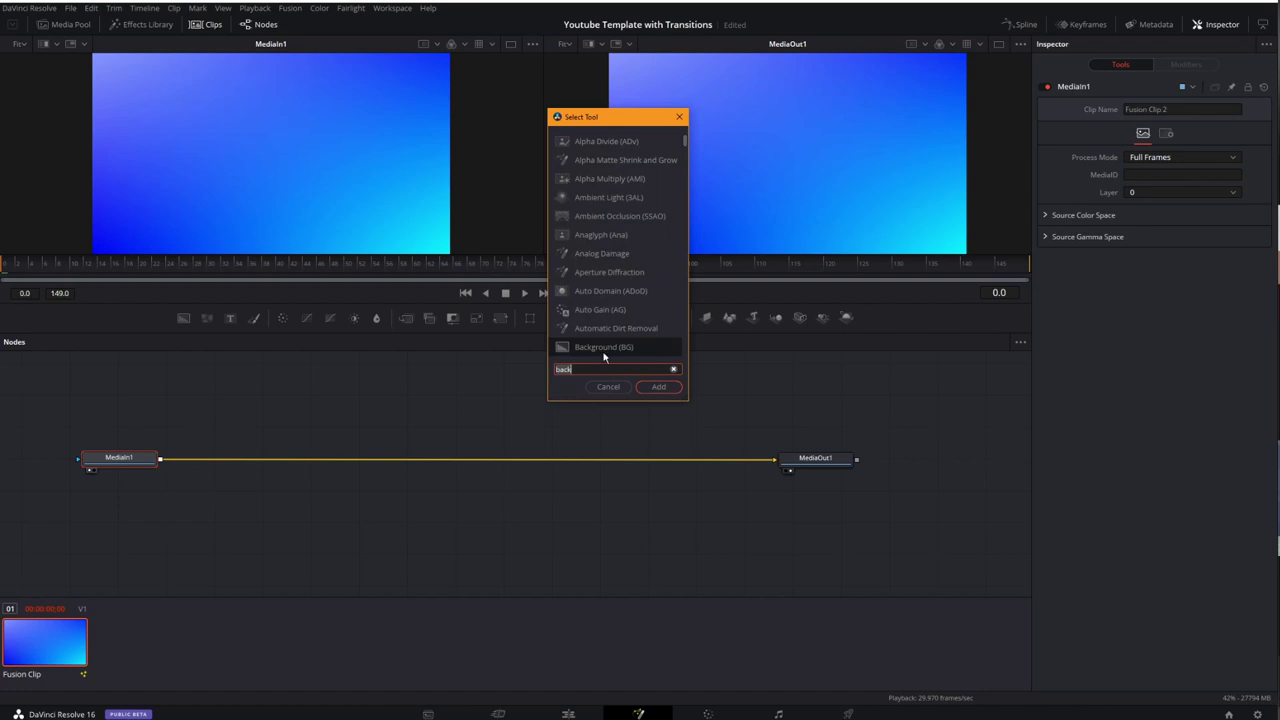
pyautogui.press('BackSpace')
pyautogui.press('BackSpace')
pyautogui.press('BackSpace')
pyautogui.press('BackSpace')
pyautogui.write('text')
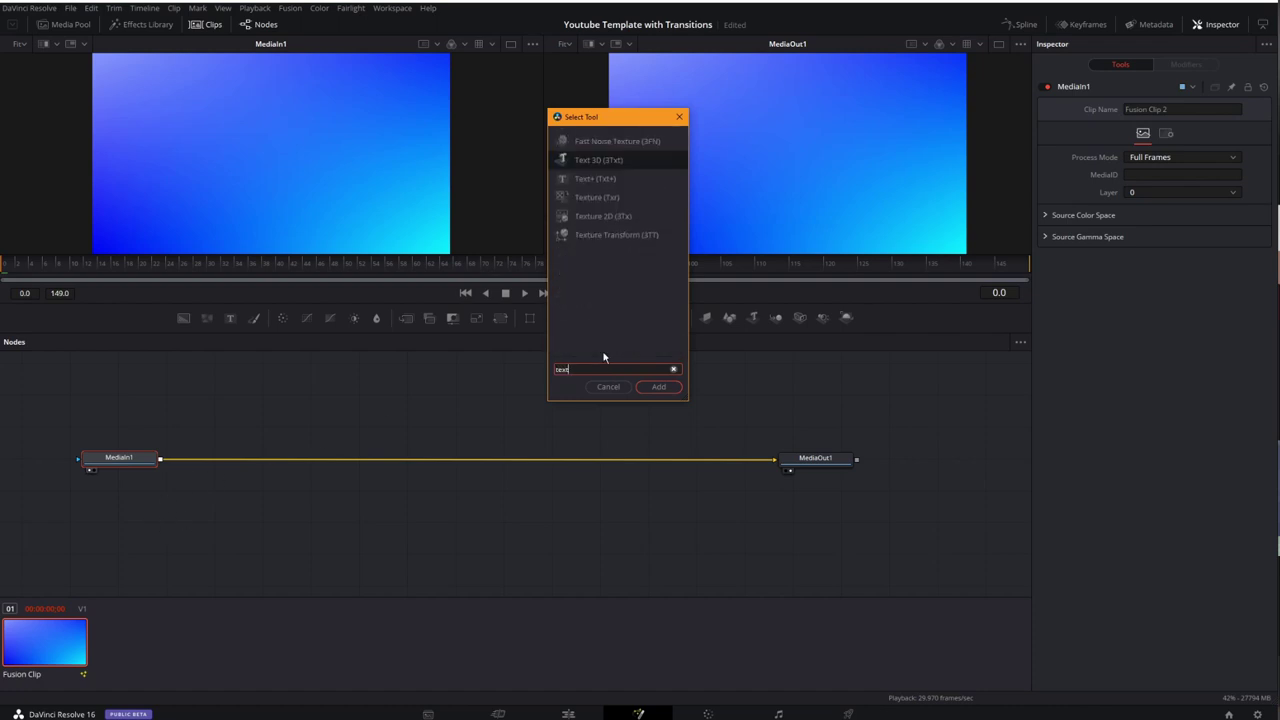
pyautogui.press('Down')
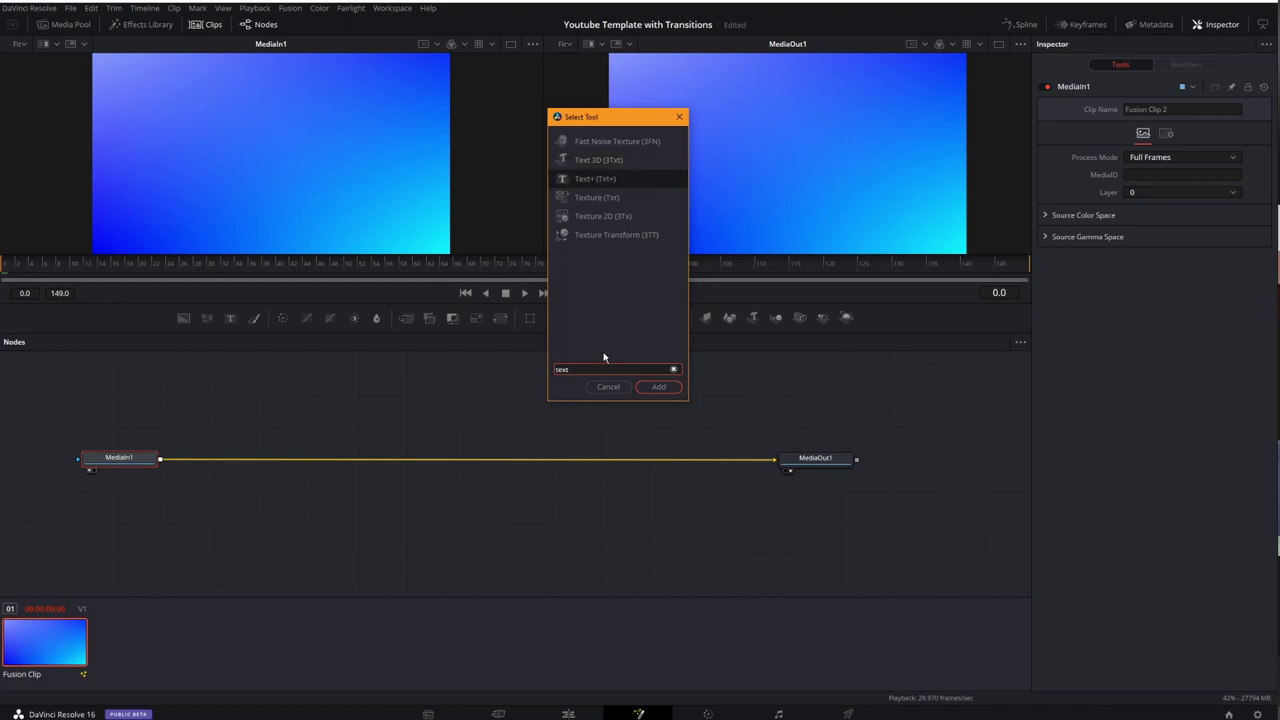
pyautogui.press('Return')
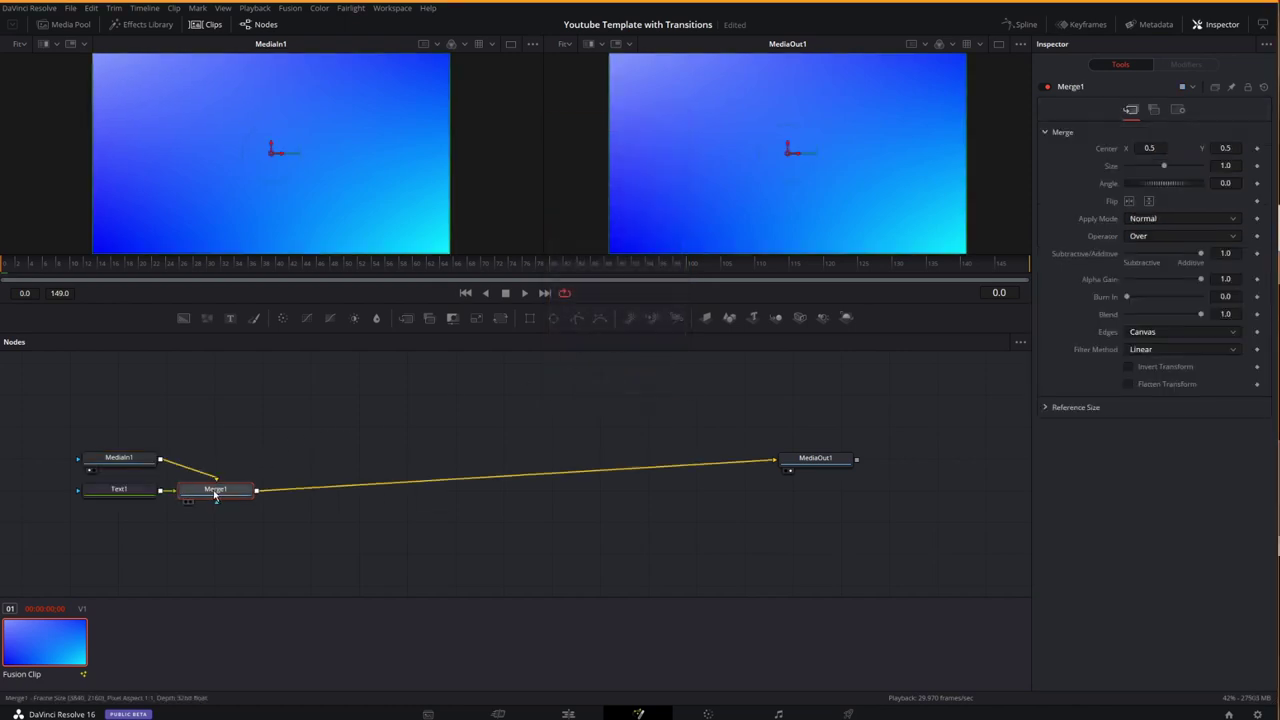
# - Arrange Text1 above Merge1, with MediaIn1 and MediaOut1 close on either side
pyautogui.moveTo(215, 489); pyautogui.dragTo(410, 456)
pyautogui.moveTo(118, 489); pyautogui.dragTo(420, 399)
pyautogui.moveTo(134, 460); pyautogui.dragTo(253, 459)
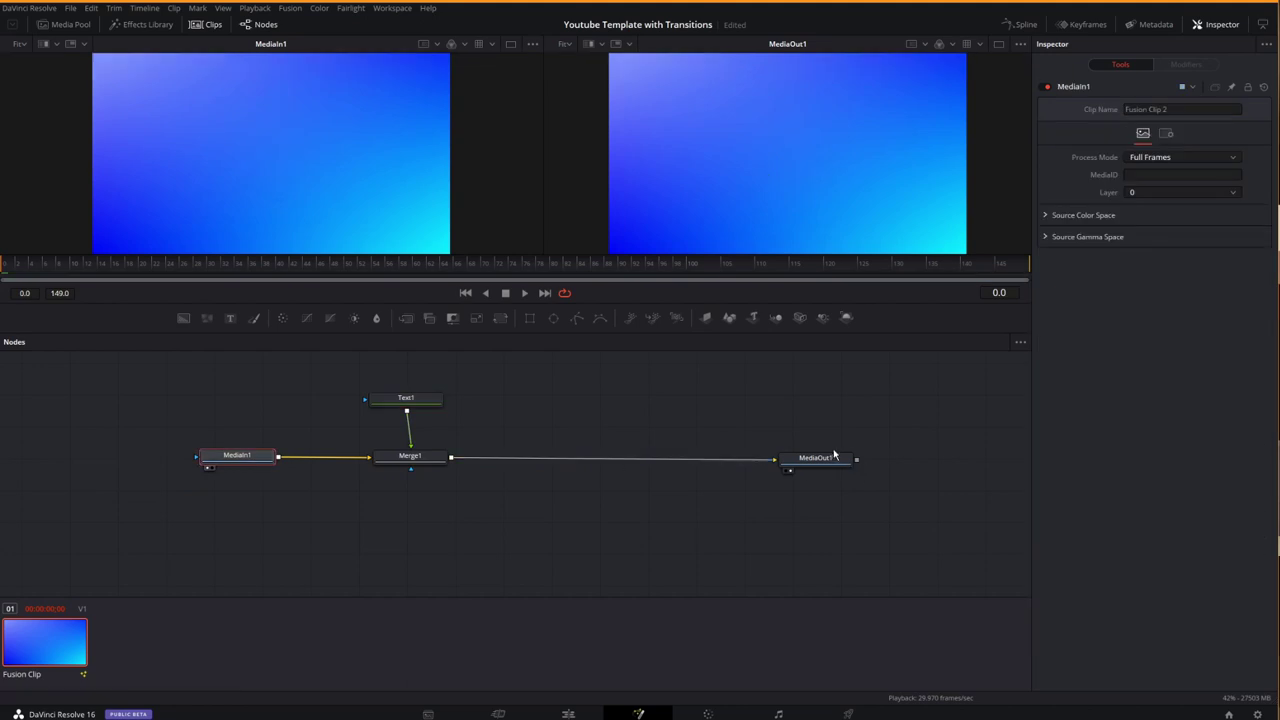
pyautogui.moveTo(830, 459); pyautogui.dragTo(746, 458)
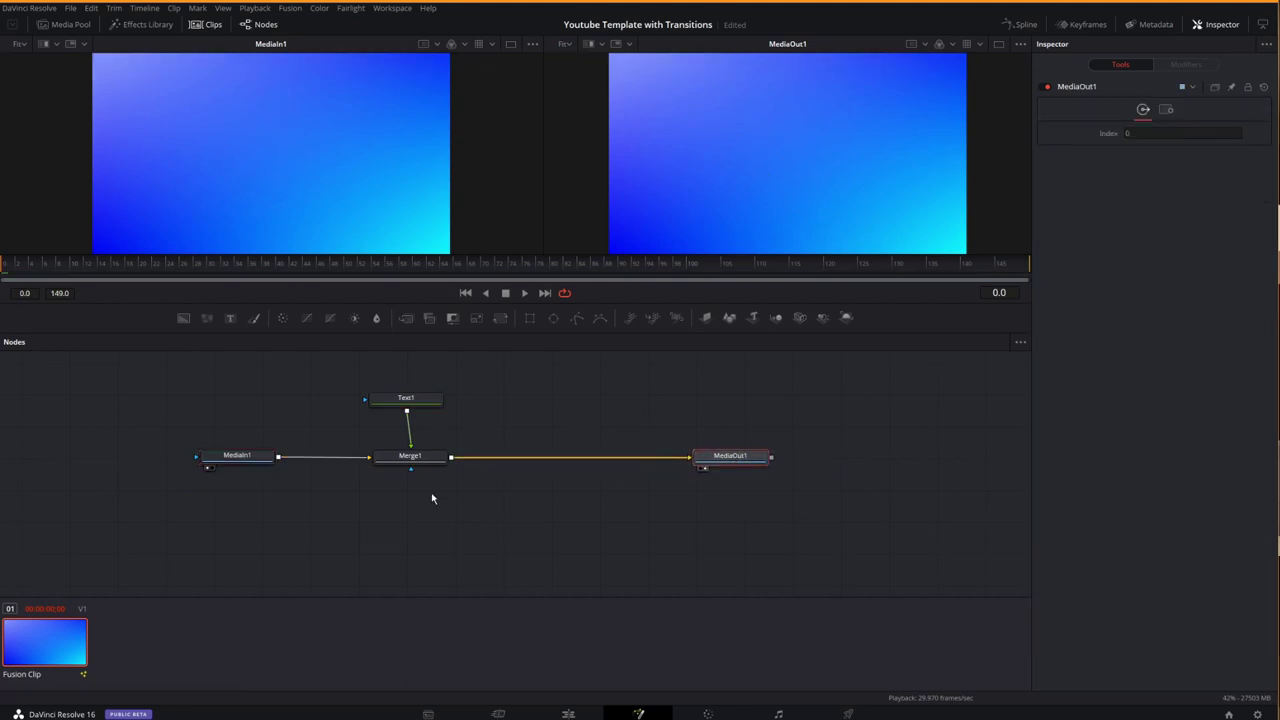
pyautogui.click(407, 399)
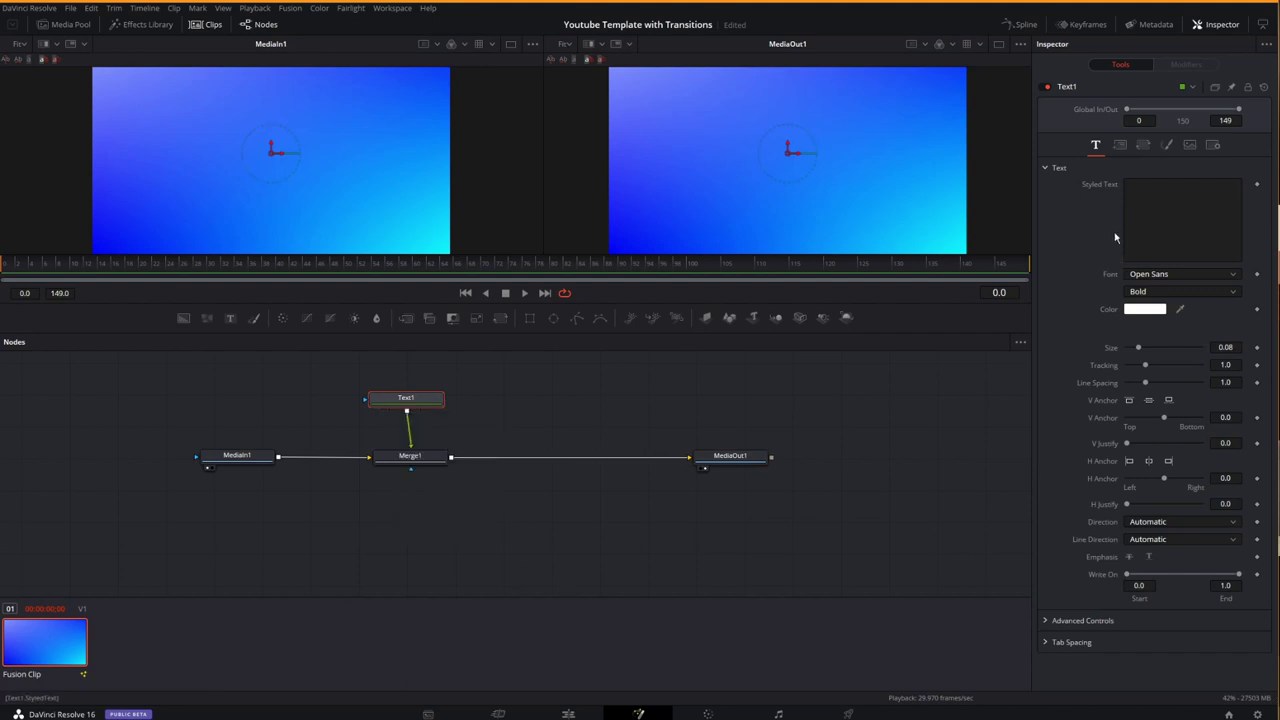
# - Apply a TextTimer modifier to Text1's Styled Text, showing white 00:01:00 on the gradient
pyautogui.click(1130, 212)
pyautogui.rightClick(1145, 203)
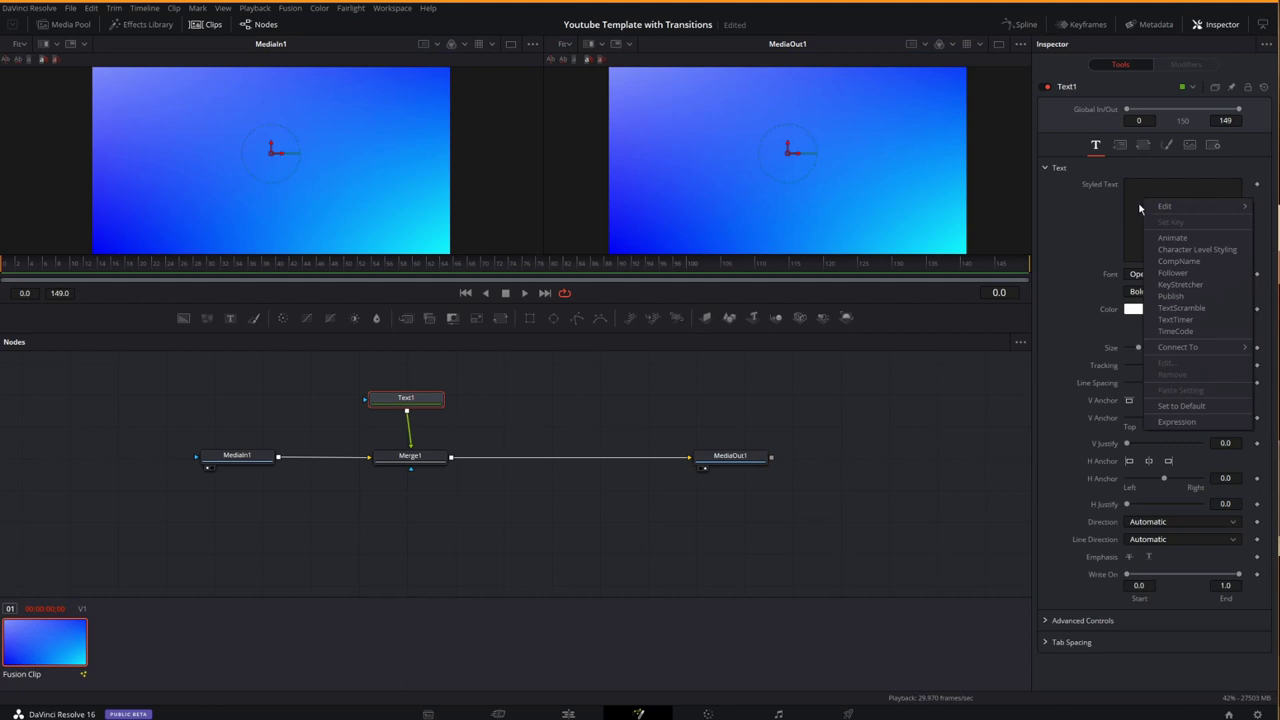
pyautogui.click(1178, 320)
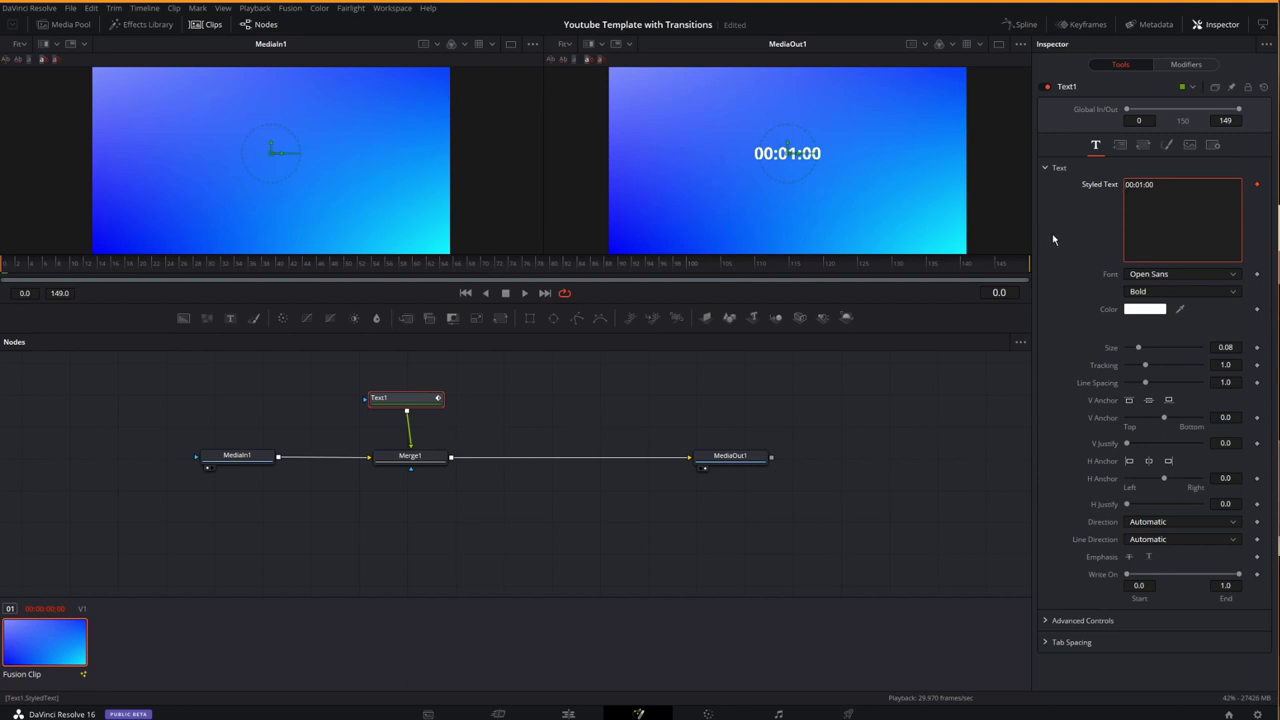
pyautogui.moveTo(698, 110); pyautogui.dragTo(940, 234)
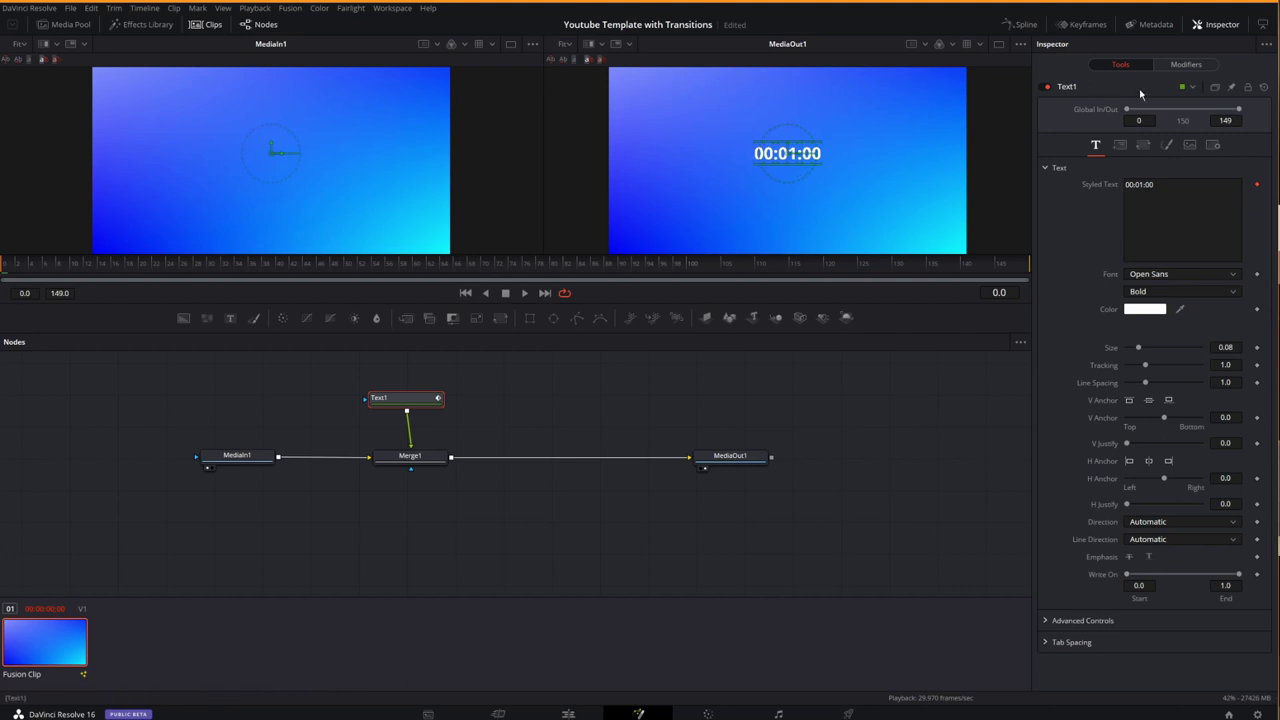
pyautogui.click(1186, 64)
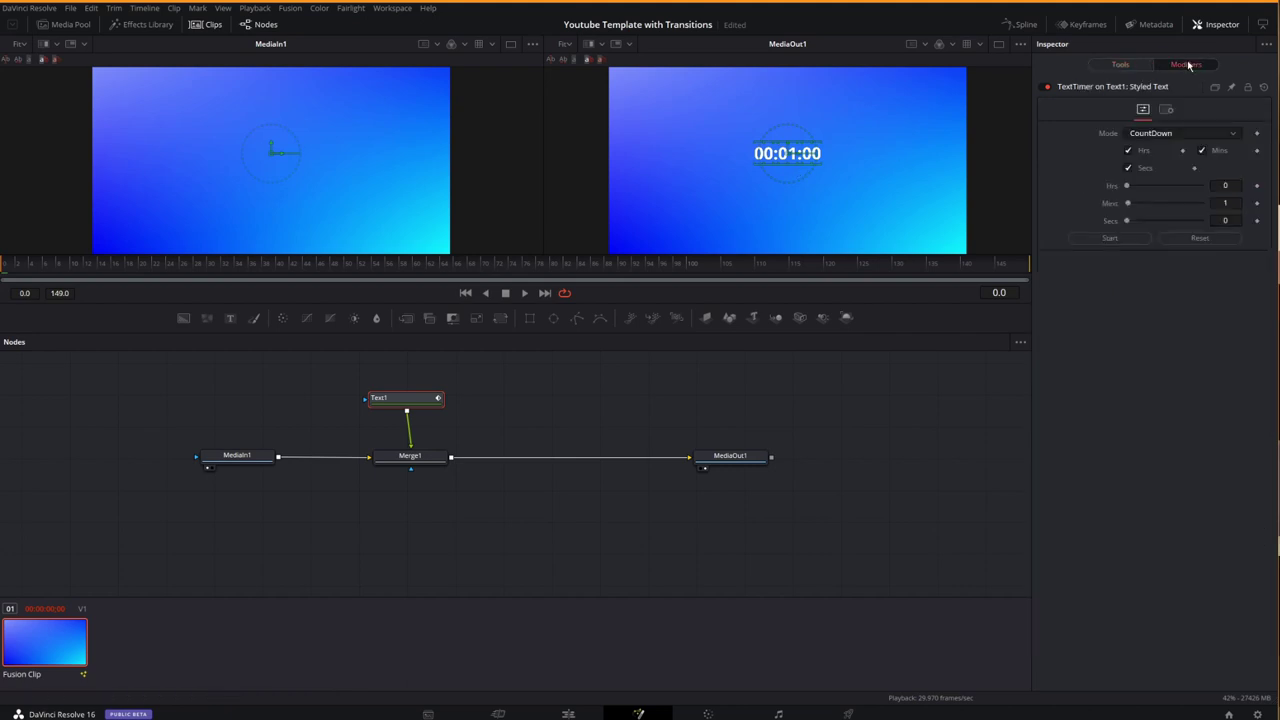
# - Keep the timer on CountDown with Secs 5 and Mins 0, so it reads 00:00:05
pyautogui.click(1146, 136)
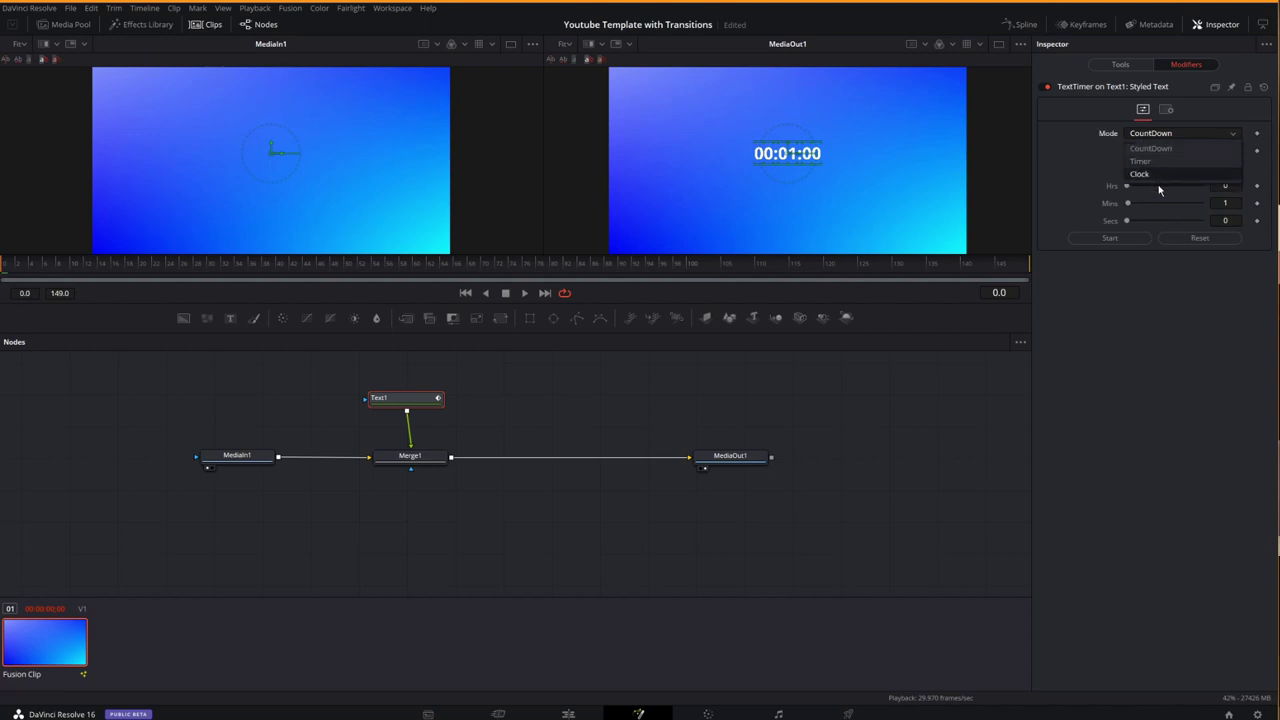
pyautogui.click(1068, 145)
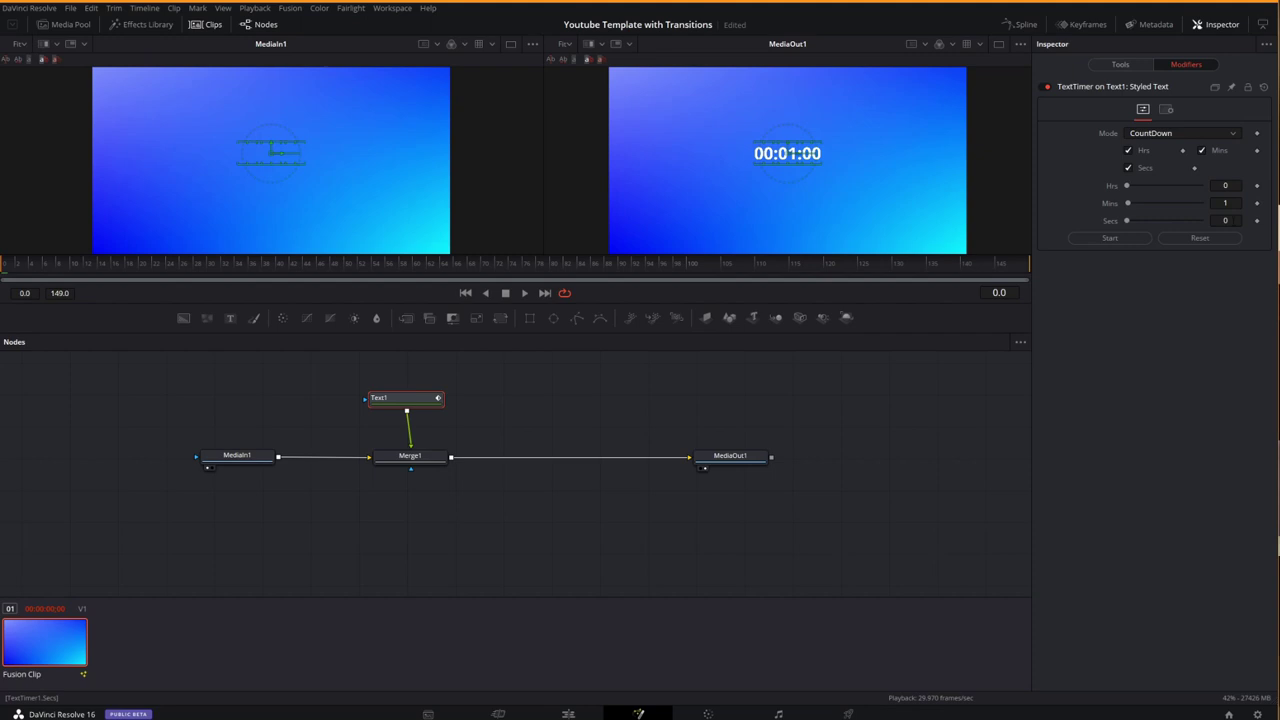
pyautogui.click(1225, 220)
pyautogui.press('BackSpace')
pyautogui.write('5')
pyautogui.press('Return')
pyautogui.moveTo(1128, 203); pyautogui.dragTo(1122, 203)
pyautogui.click(762, 459)
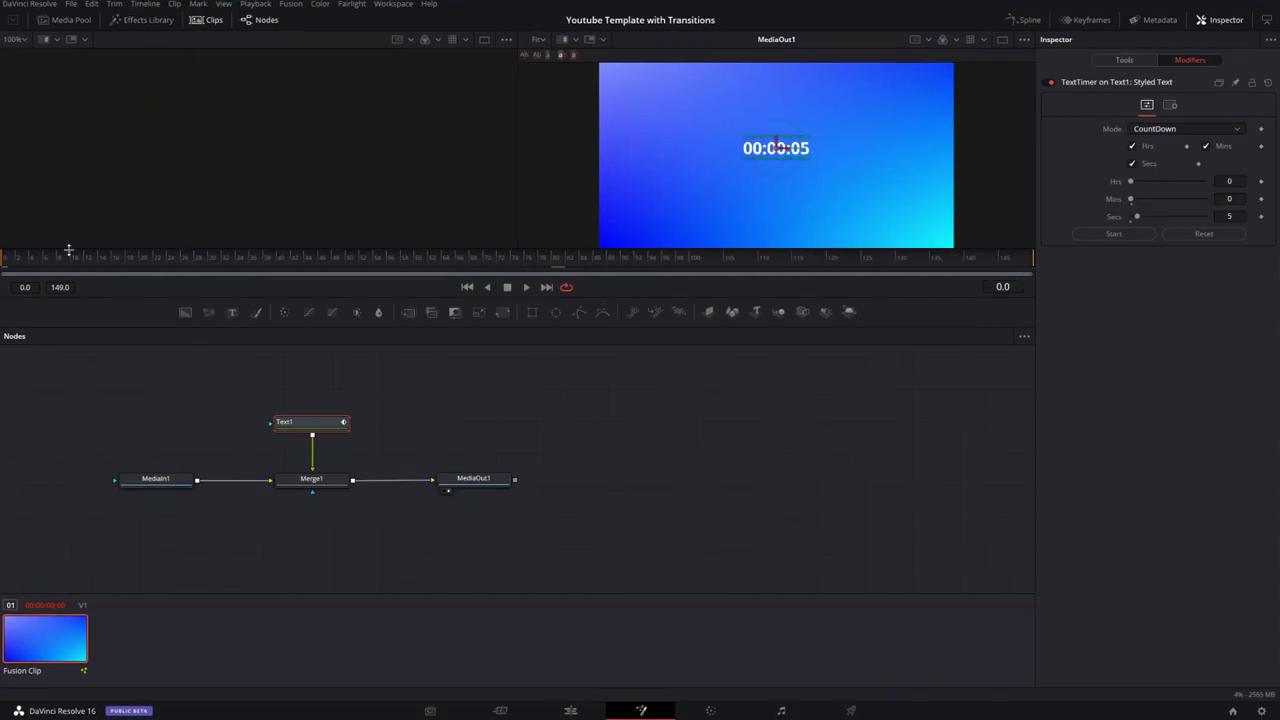
# - Keyframe Secs at 5 on frame 0 and 0 on frame 149, then play the countdown
pyautogui.press('space')
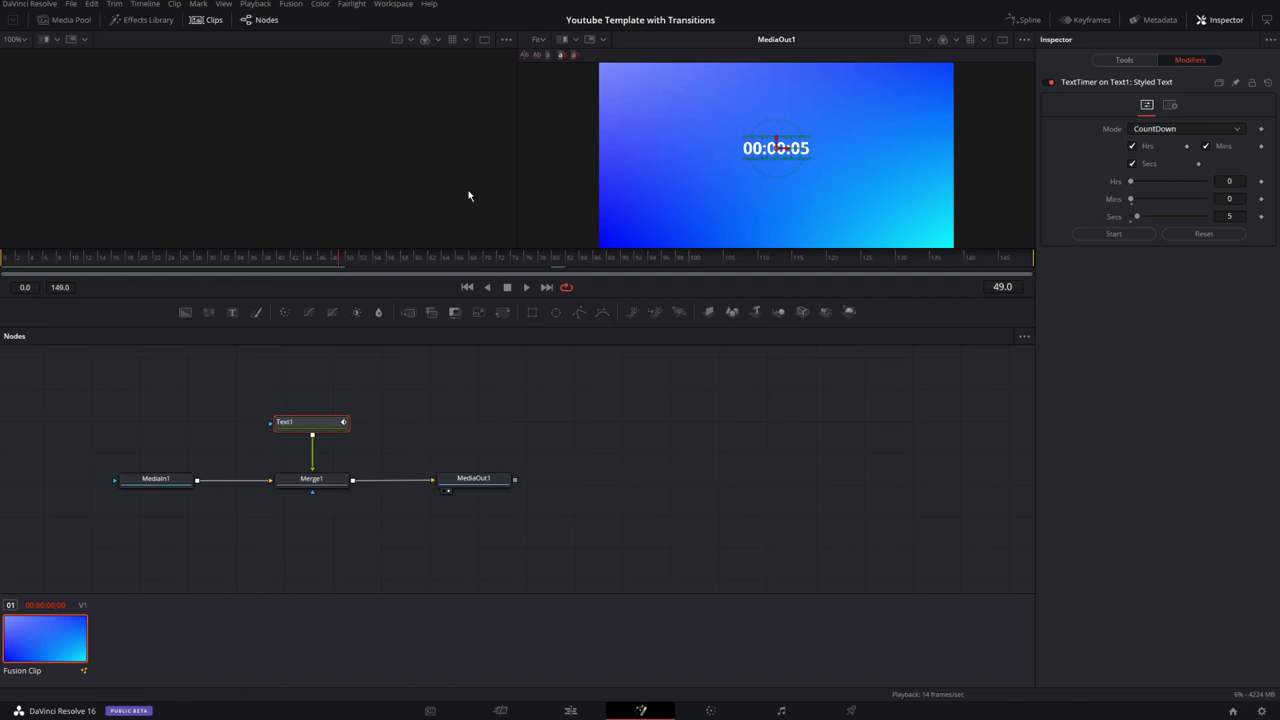
pyautogui.moveTo(343, 265); pyautogui.dragTo(6, 262)
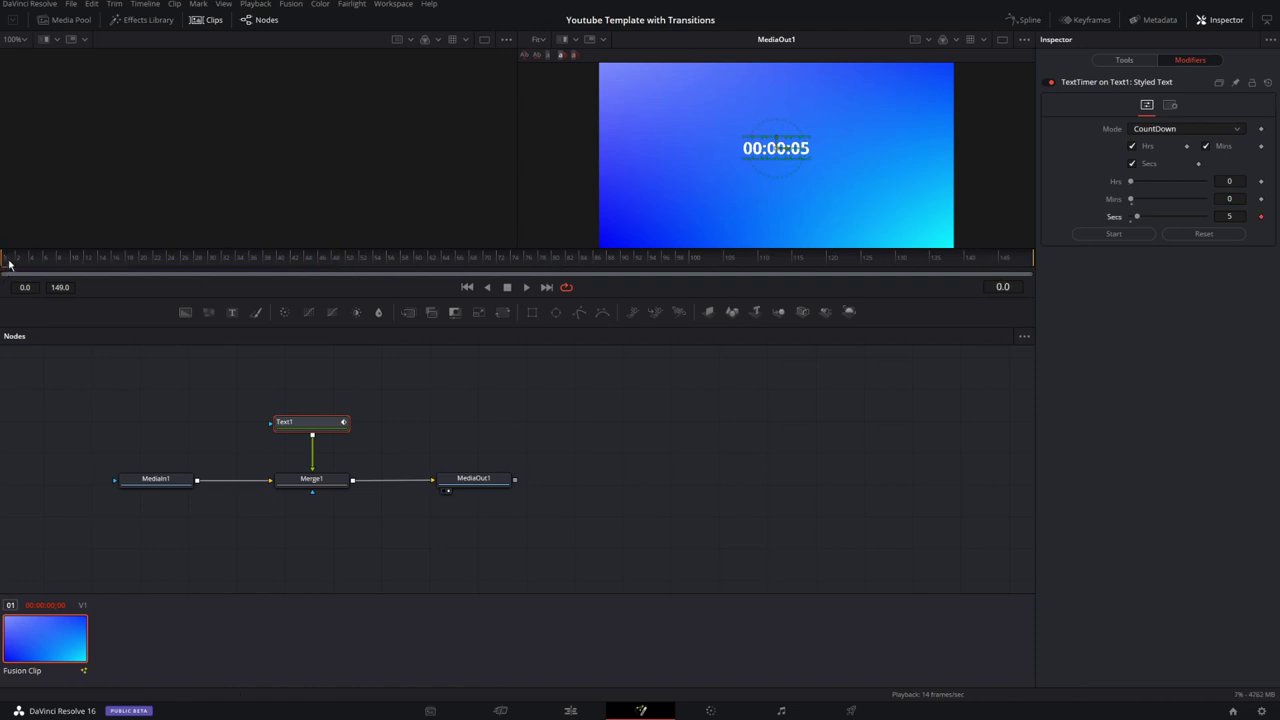
pyautogui.click(1261, 217)
pyautogui.moveTo(8, 258); pyautogui.dragTo(1016, 260)
pyautogui.moveTo(1139, 218); pyautogui.dragTo(1037, 214)
pyautogui.moveTo(804, 262); pyautogui.dragTo(3, 275)
pyautogui.press('space')
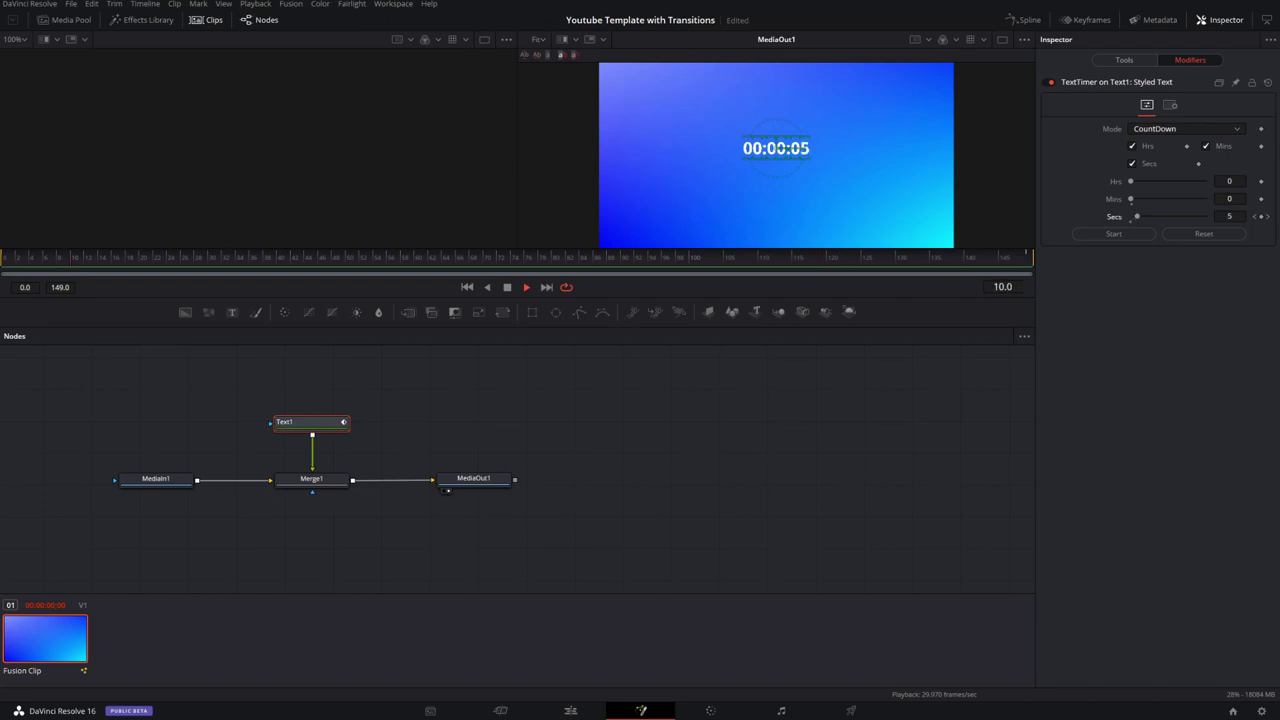
# - Turn off Hrs and Mins so the timer shows seconds only, then save the project
pyautogui.click(1132, 146)
pyautogui.click(1206, 147)
pyautogui.hotkey('ctrl', 's')
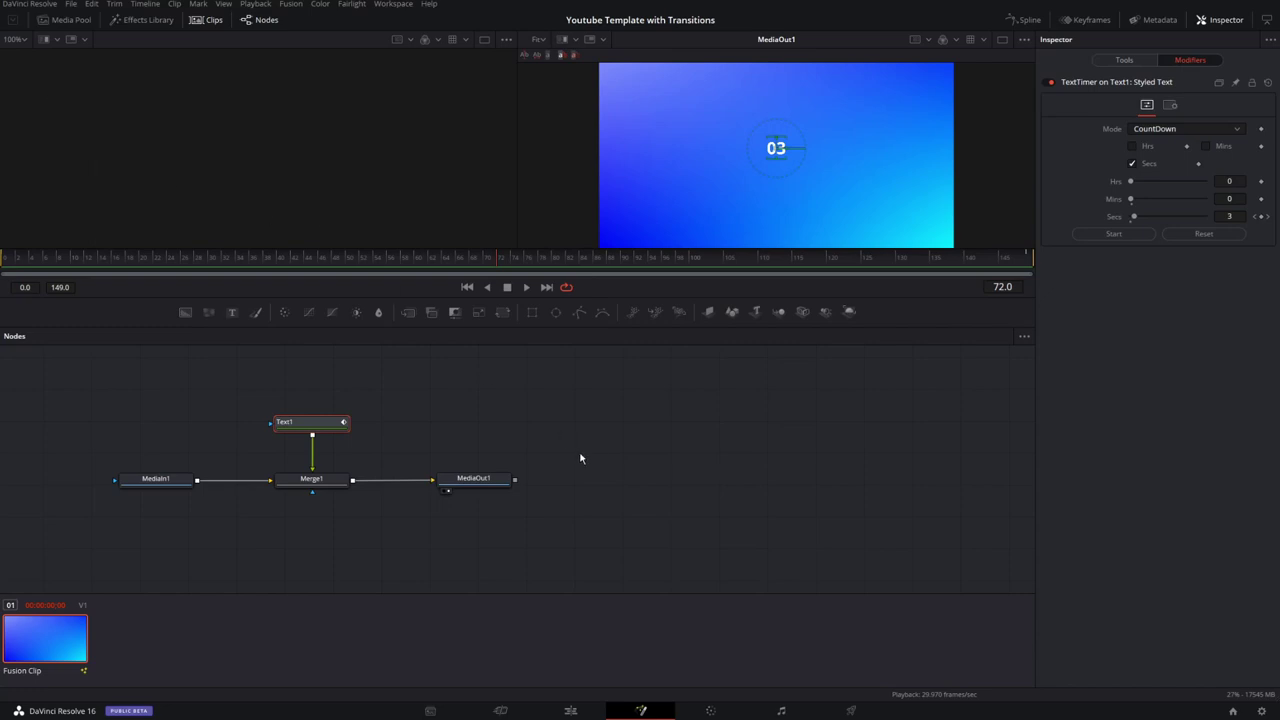
pyautogui.click(716, 427)
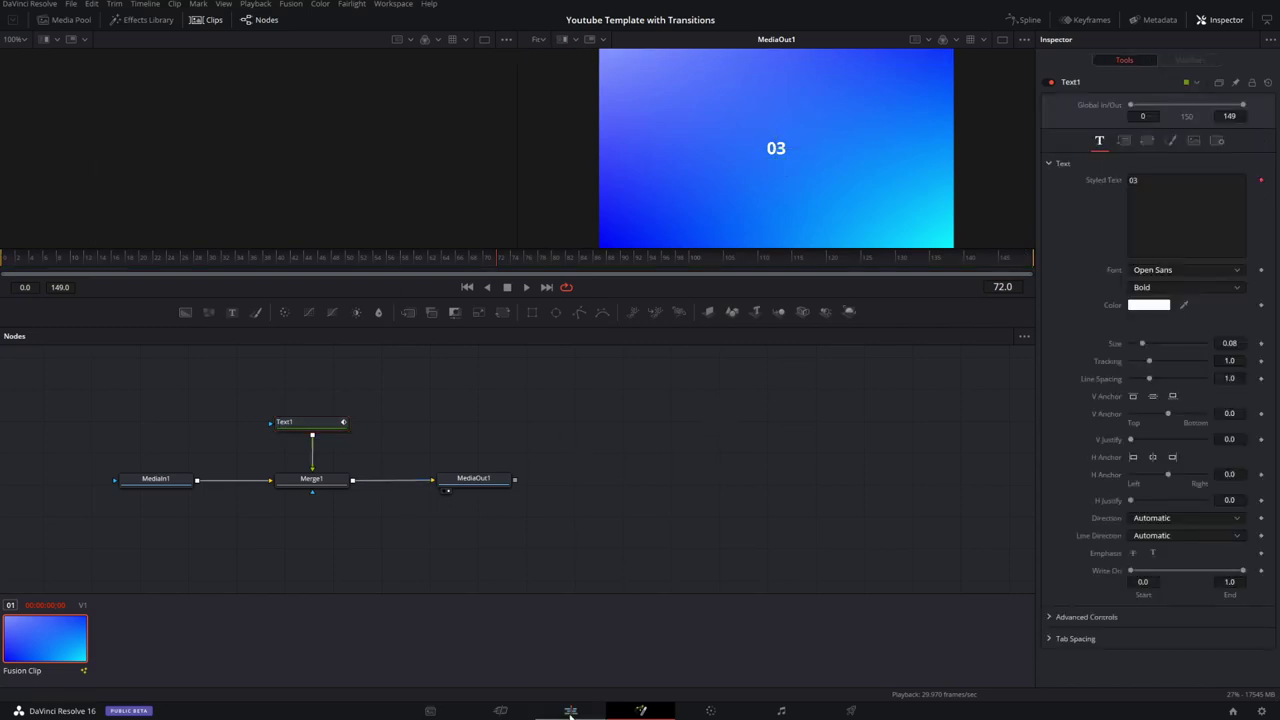
# - Remove Text1's old TextTimer from Styled Text and apply a fresh TextTimer
pyautogui.click(310, 422)
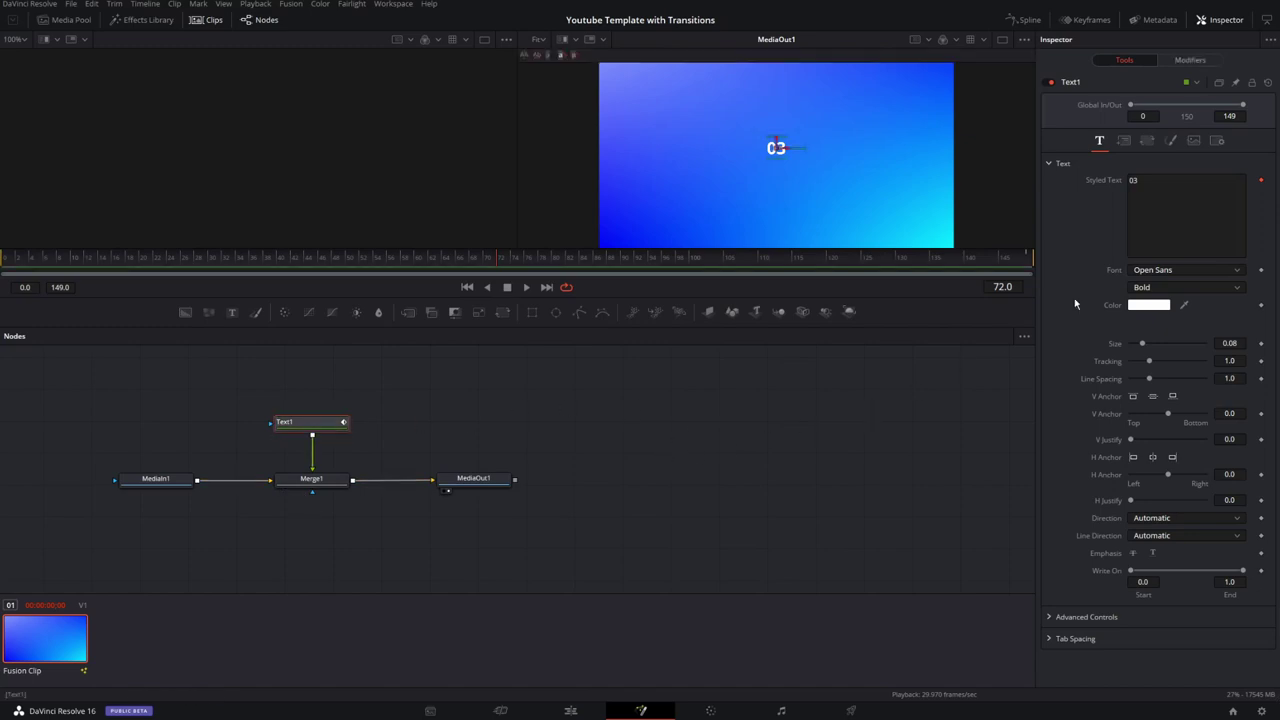
pyautogui.rightClick(1156, 203)
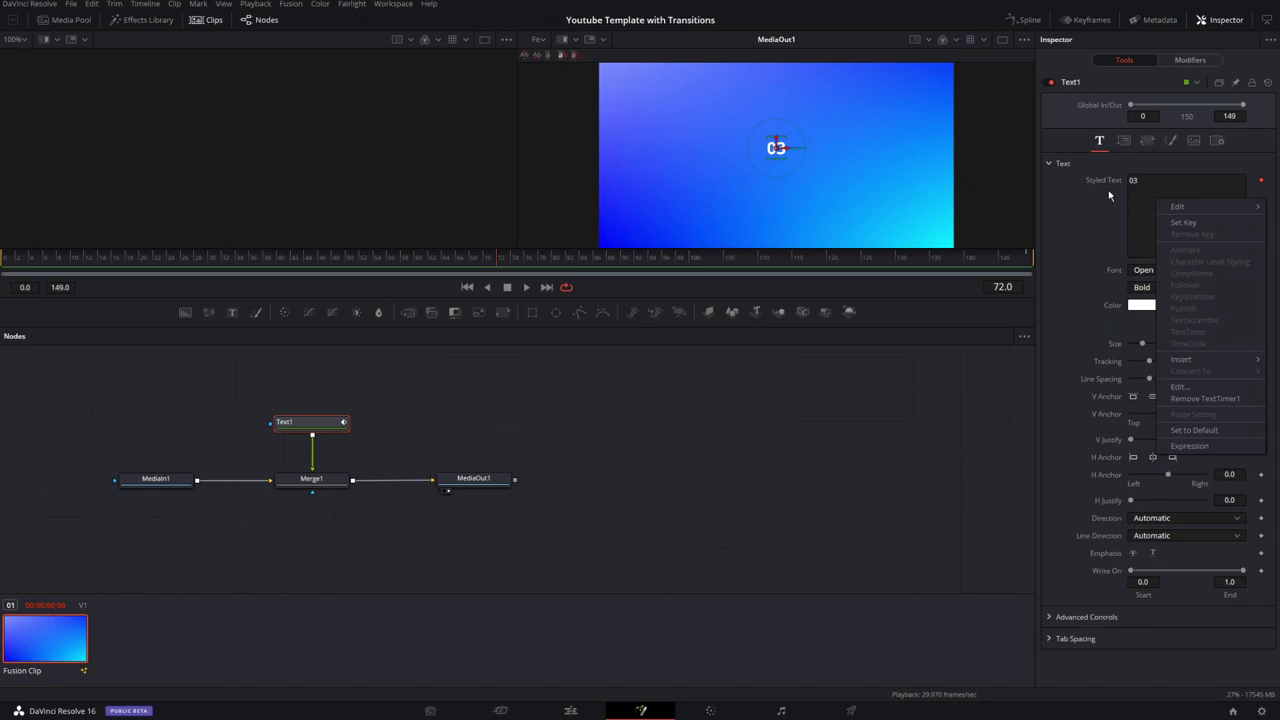
pyautogui.click(1093, 201)
pyautogui.rightClick(1162, 194)
pyautogui.click(1204, 394)
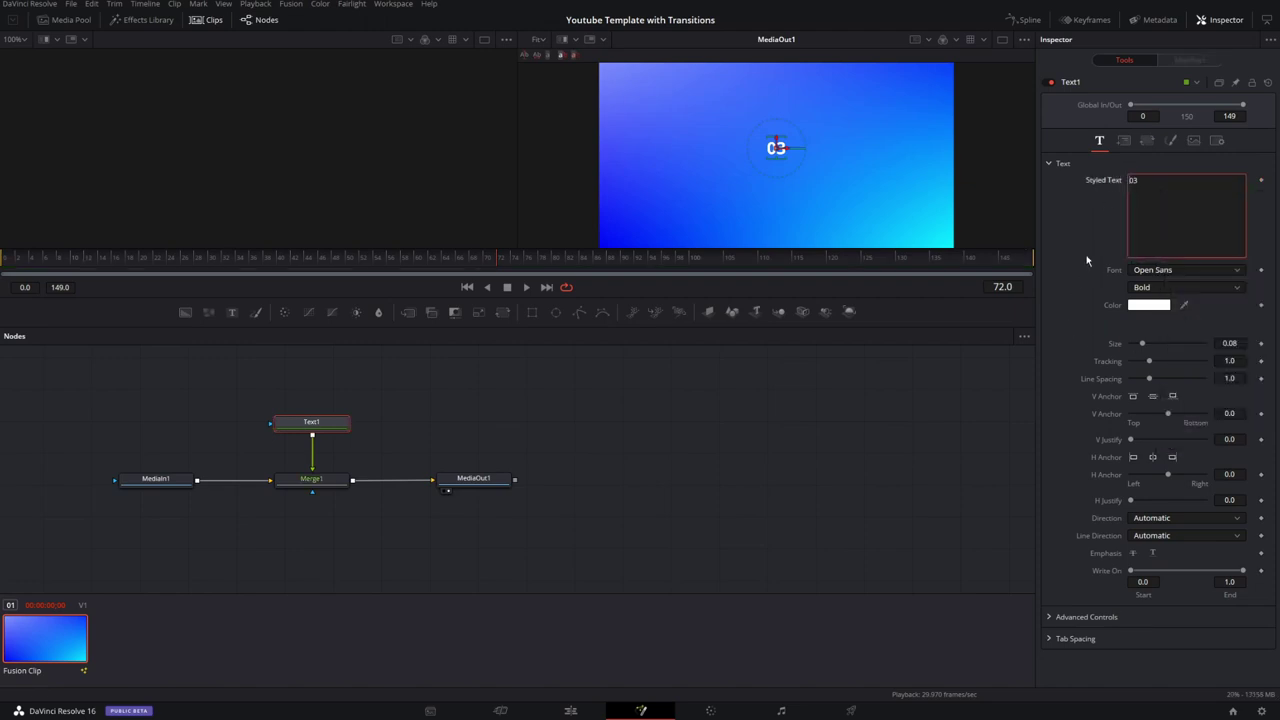
pyautogui.rightClick(1164, 206)
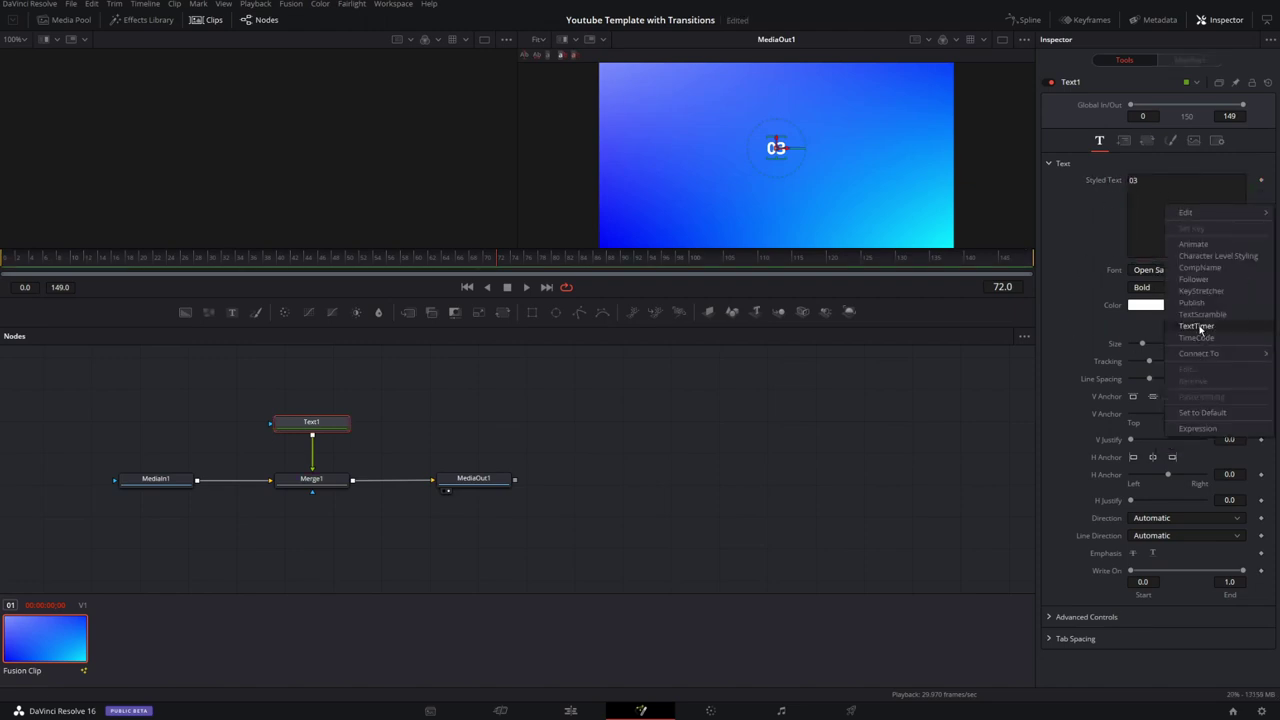
pyautogui.click(1200, 328)
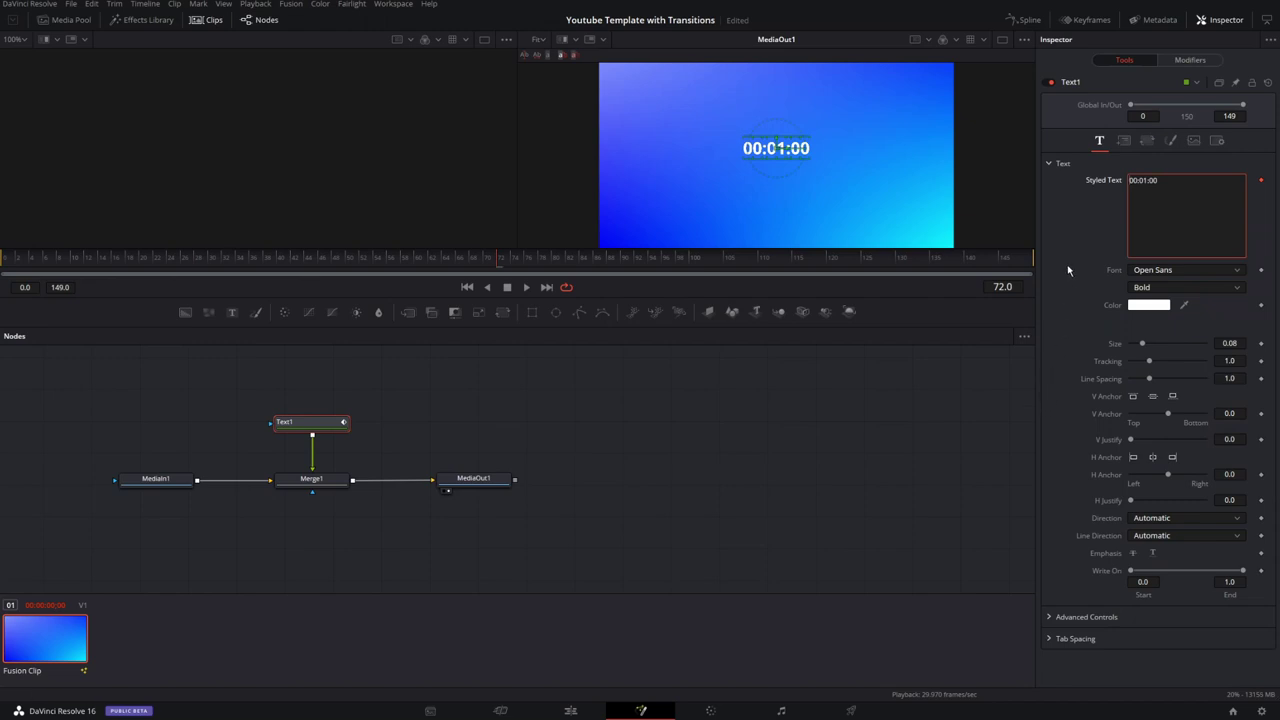
# - Review the new TextTimer's 1-minute countdown settings, then reselect Text1 in the node graph
pyautogui.click(1192, 60)
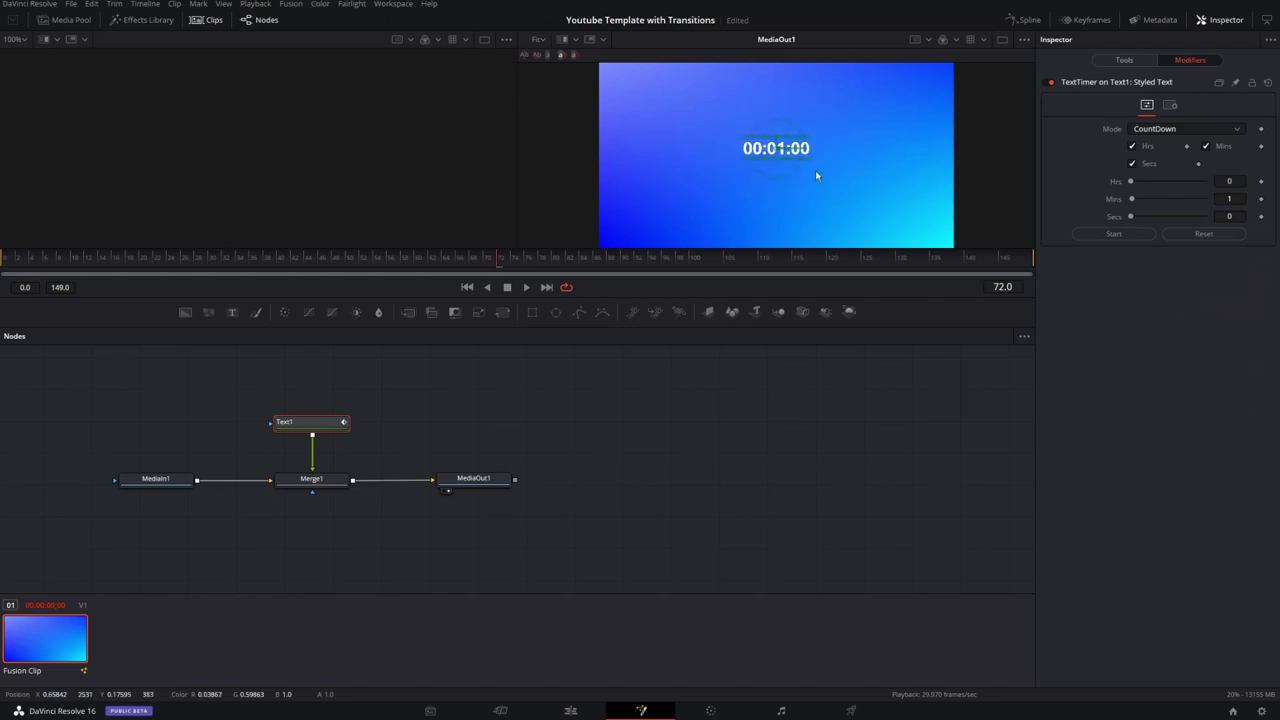
pyautogui.click(1136, 61)
pyautogui.click(1190, 60)
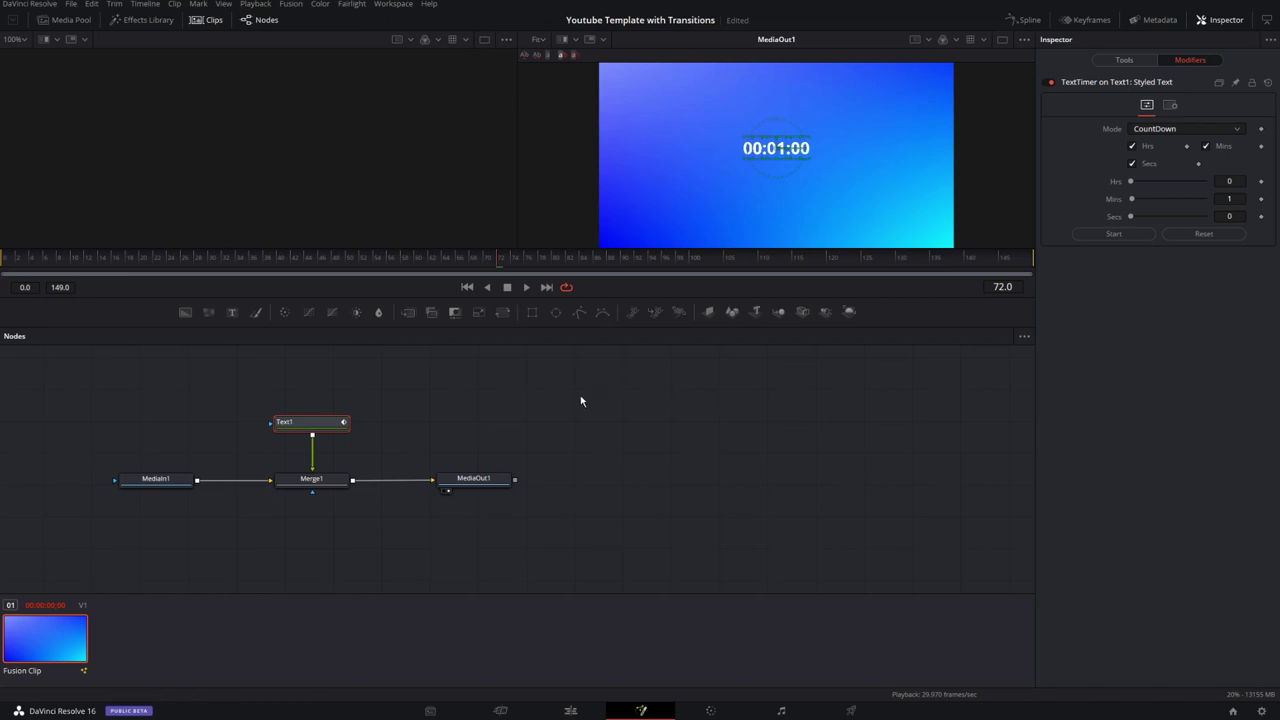
pyautogui.click(610, 415)
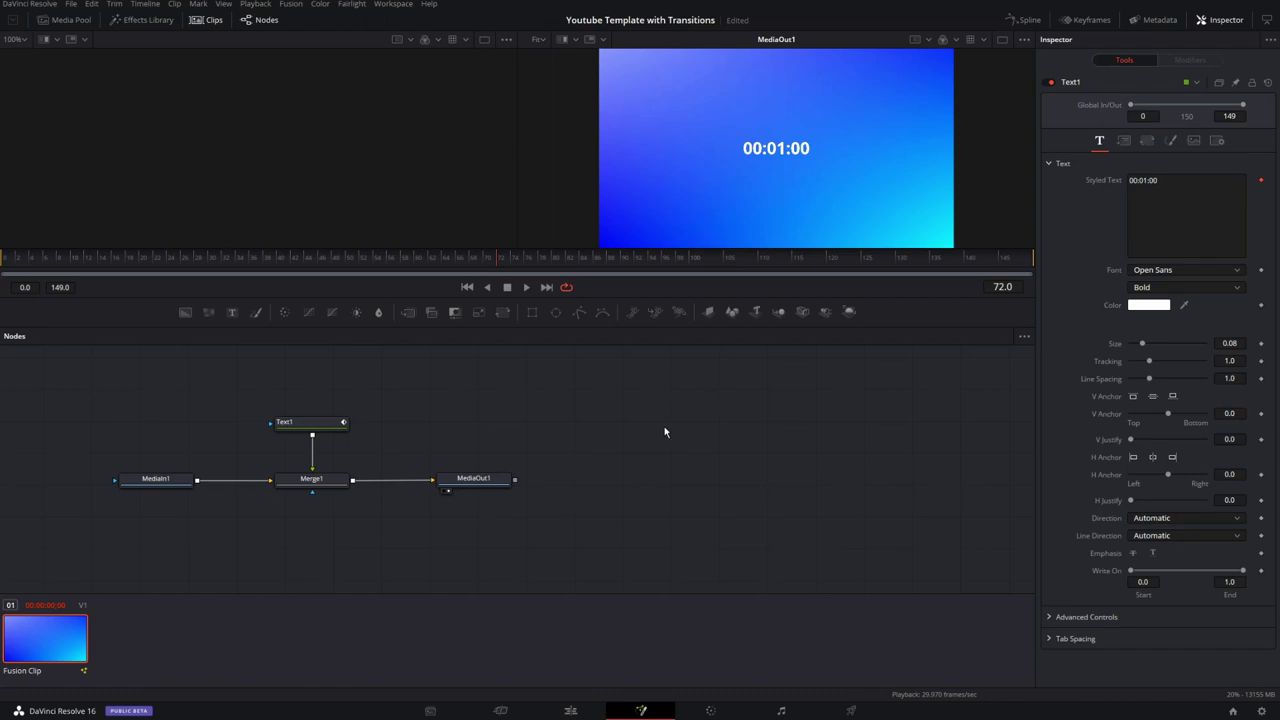
# - Check the font list and leave the timer text in Open Sans Bold
pyautogui.click(1180, 272)
pyautogui.click(1103, 190)
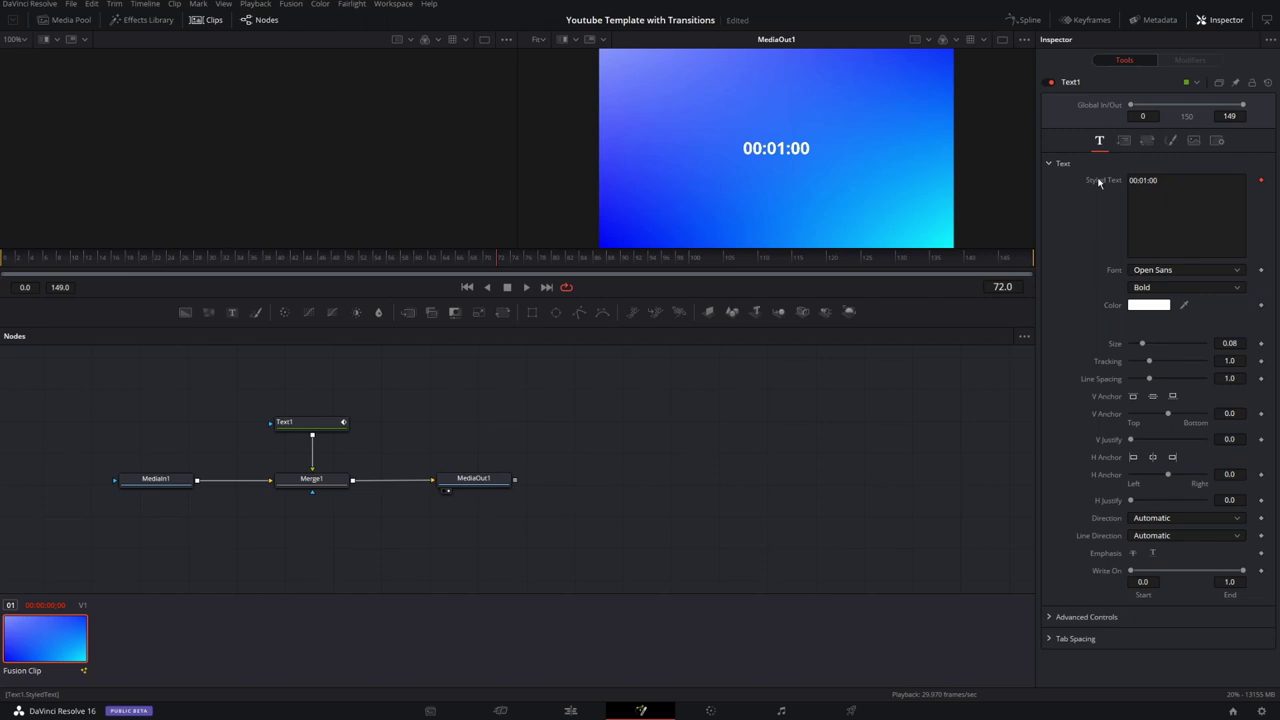